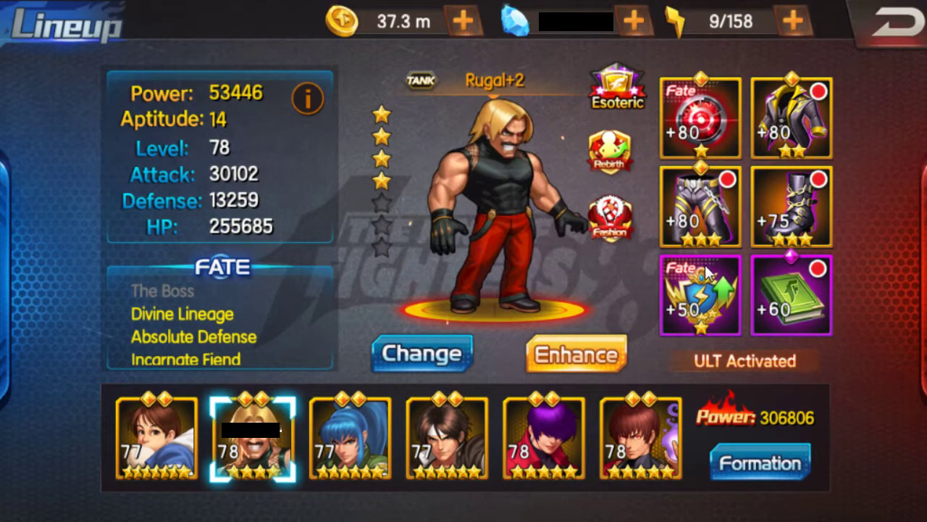
# View Orochi Shermie's details in the lineup, and return to the game's main screen.
pyautogui.click(543, 435)
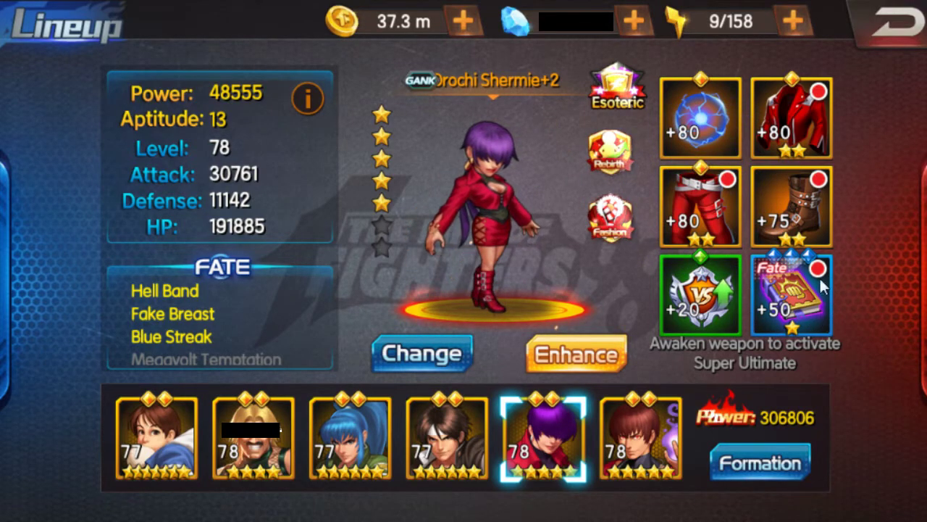
pyautogui.click(882, 40)
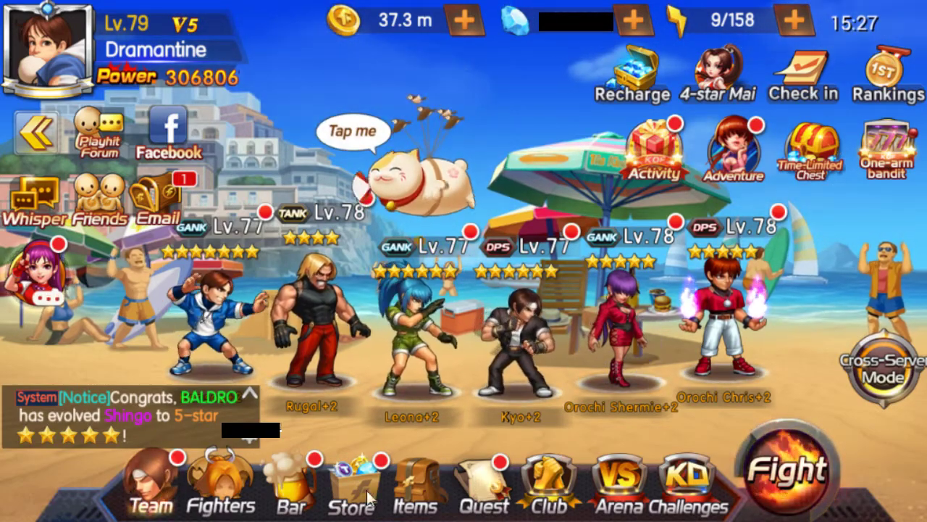
# Open the items inventory and browse its All, Equipment, Material, Fragment and Supplies categories, ending on Supplies.
pyautogui.click(415, 492)
pyautogui.click(144, 257)
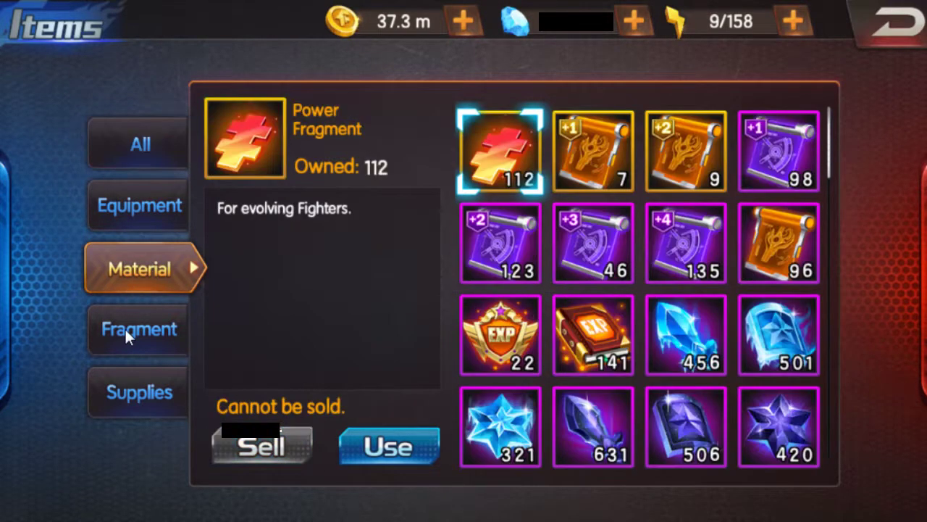
pyautogui.click(126, 329)
pyautogui.click(127, 375)
pyautogui.click(152, 257)
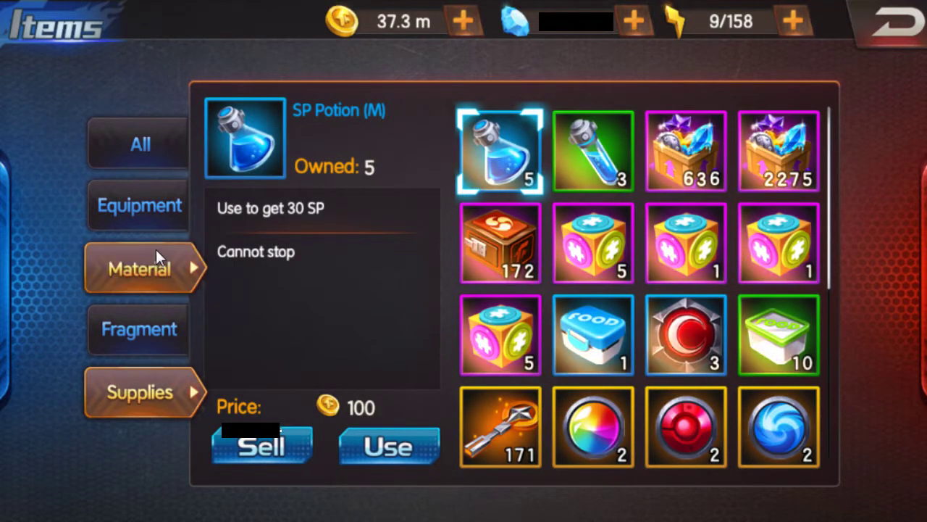
pyautogui.click(160, 204)
pyautogui.click(155, 148)
pyautogui.click(152, 320)
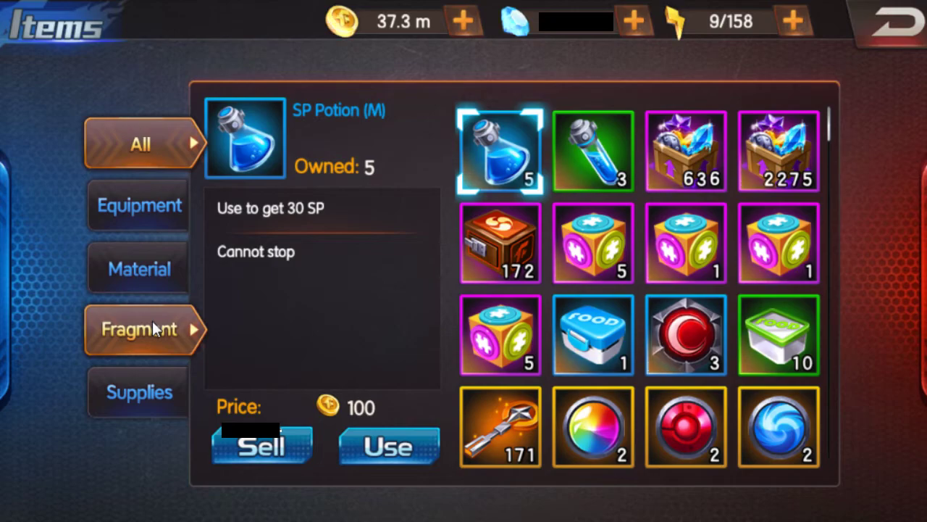
pyautogui.click(145, 406)
# Compare the descriptions of the 88-Diamond Pouch and the 128-Diamond Pouch among the supplies.
pyautogui.moveTo(657, 408); pyautogui.dragTo(685, 272)
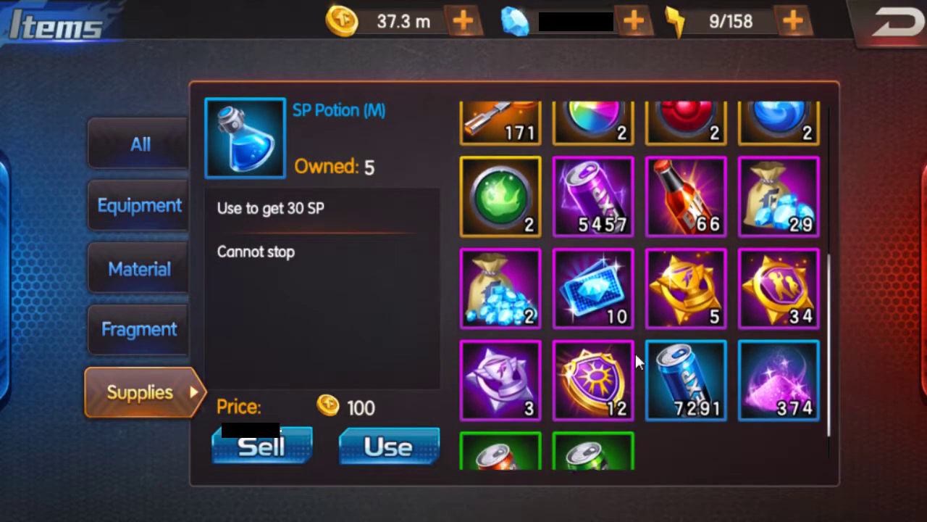
pyautogui.click(779, 133)
pyautogui.click(505, 252)
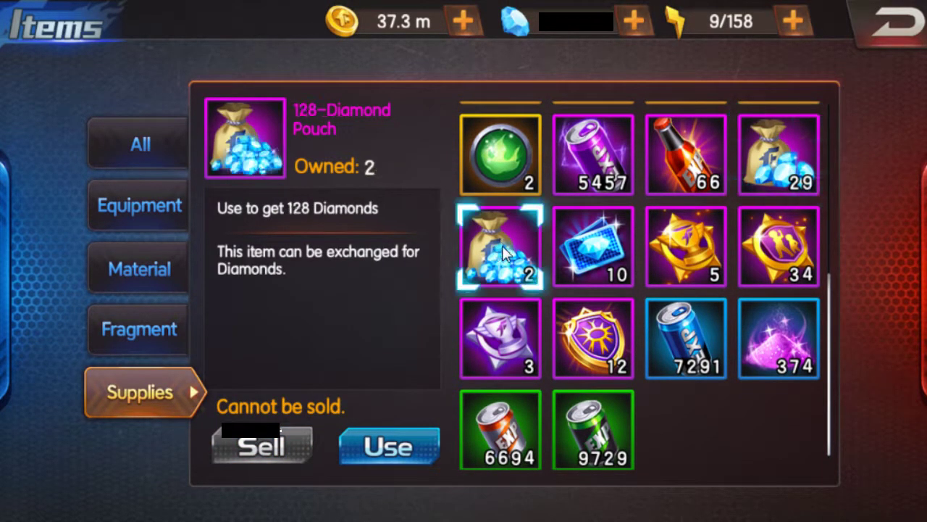
pyautogui.click(810, 165)
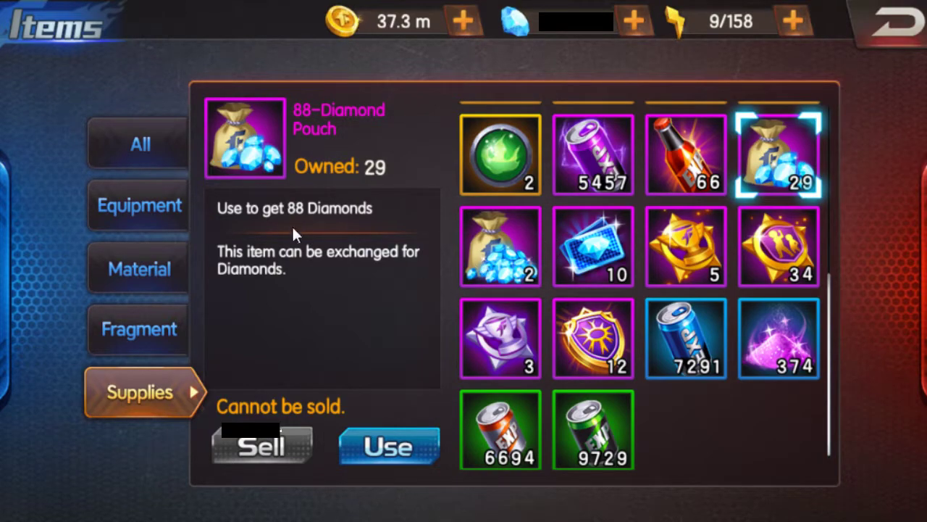
pyautogui.click(536, 265)
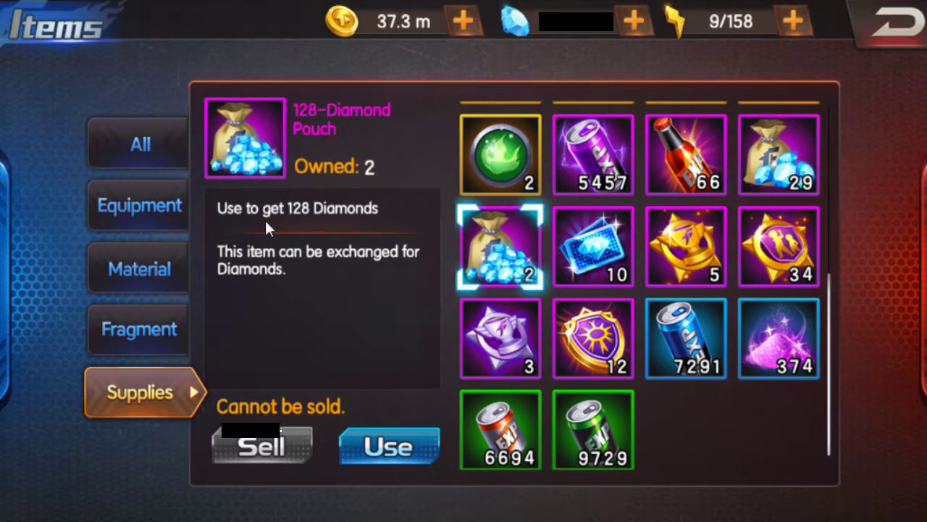
# Leave the items inventory and open the One-arm bandit event from the main screen.
pyautogui.scroll(3, 765, 297)
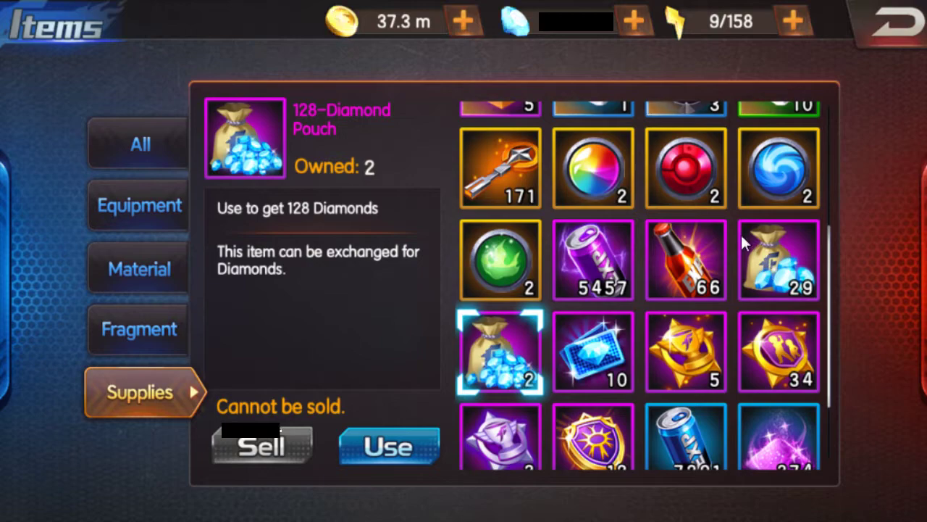
pyautogui.scroll(5, 804, 170)
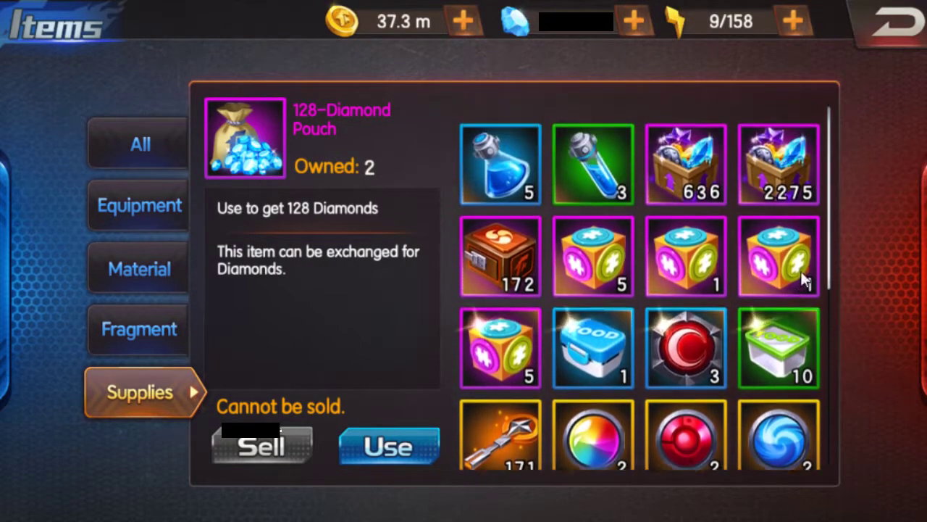
pyautogui.click(890, 53)
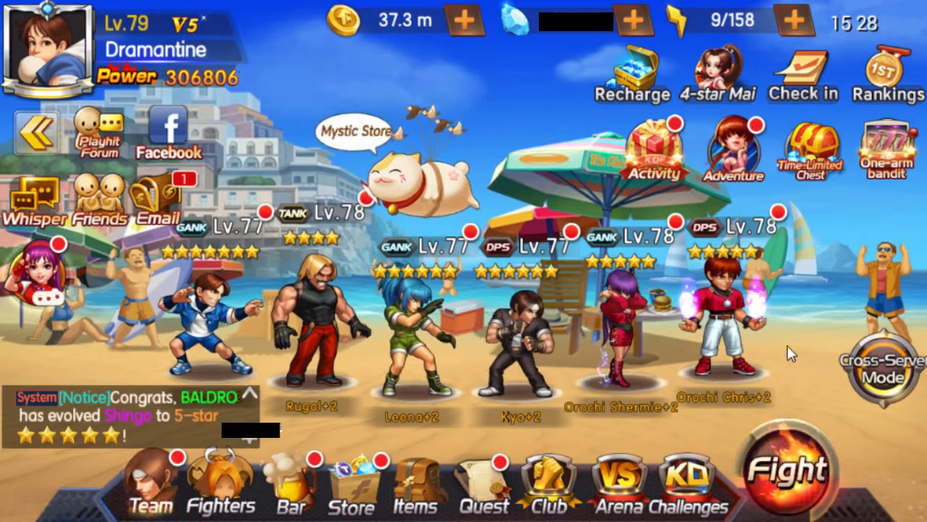
pyautogui.click(879, 160)
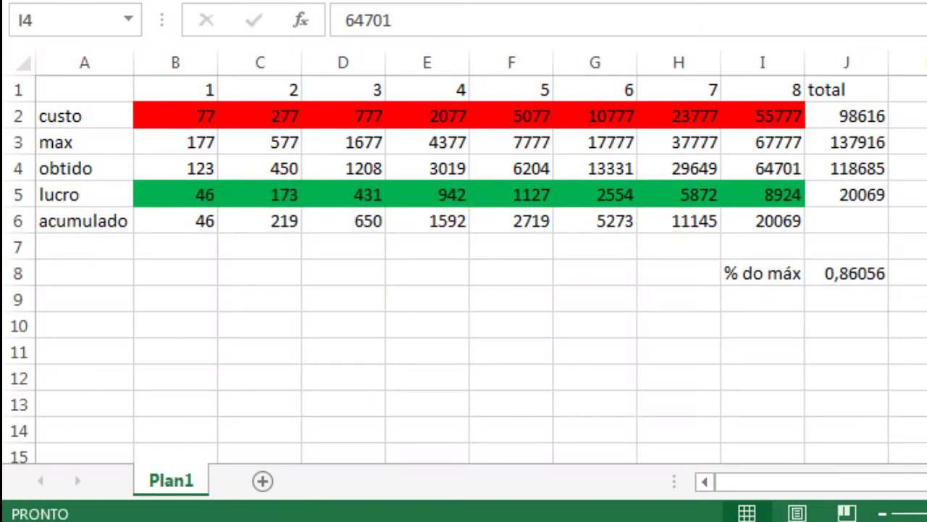
pyautogui.click(399, 297)
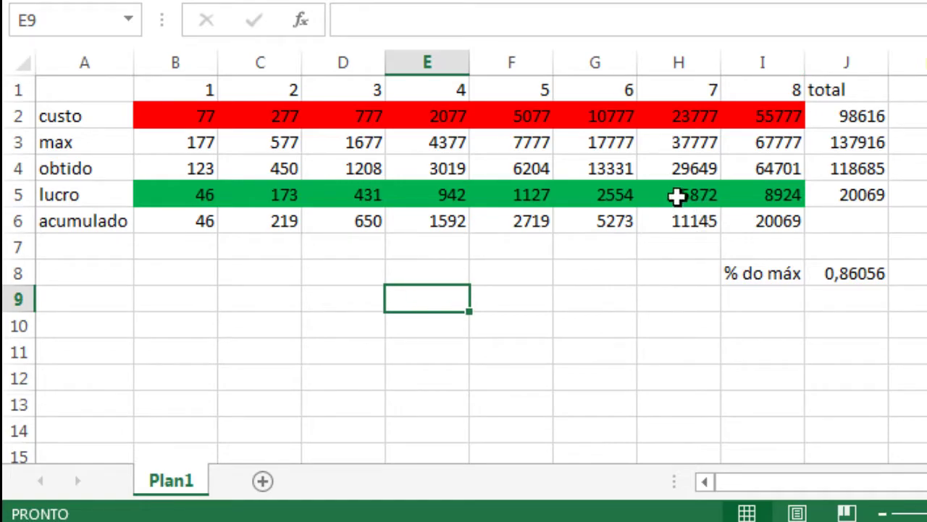
pyautogui.moveTo(905, 220); pyautogui.dragTo(343, 273)
pyautogui.click(677, 293)
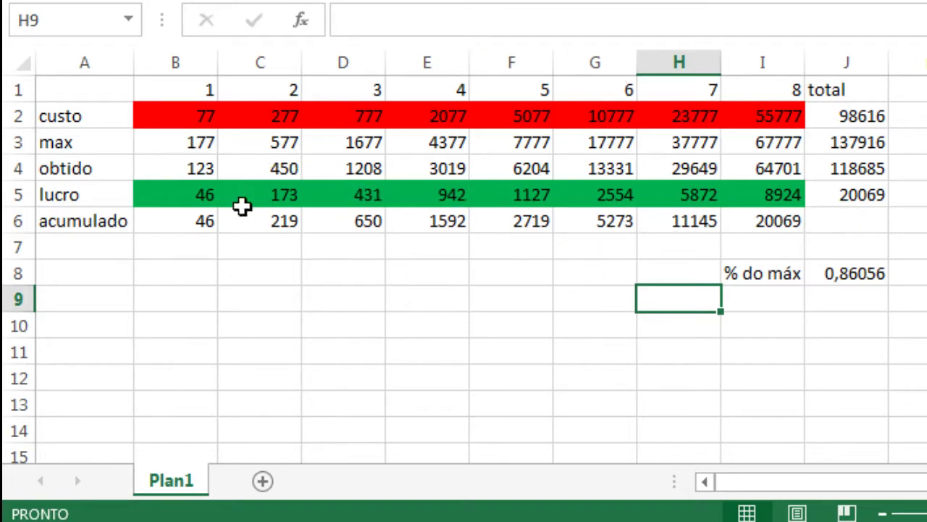
# Label the round-number row by entering "rodadas" in cell A1 of the Plan1 sheet in Excel.
pyautogui.click(120, 87)
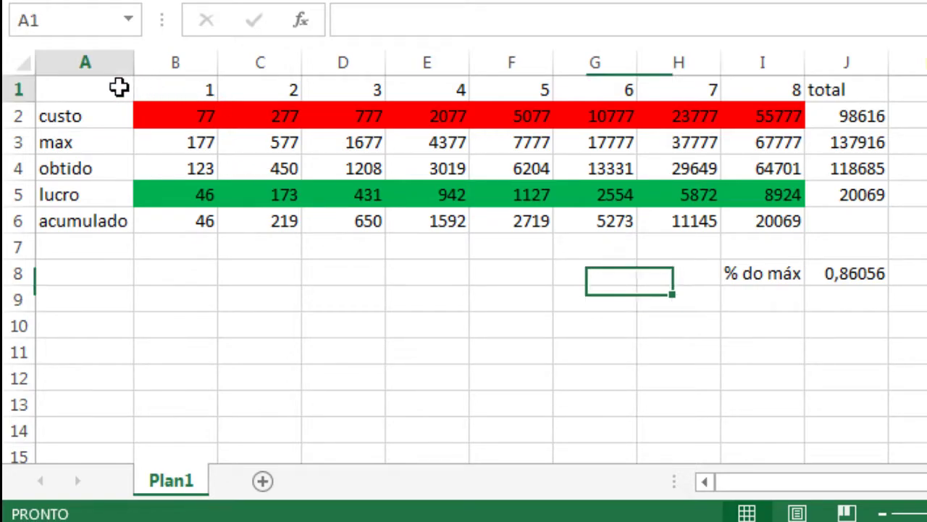
pyautogui.click(207, 95)
pyautogui.moveTo(74, 83); pyautogui.dragTo(681, 88)
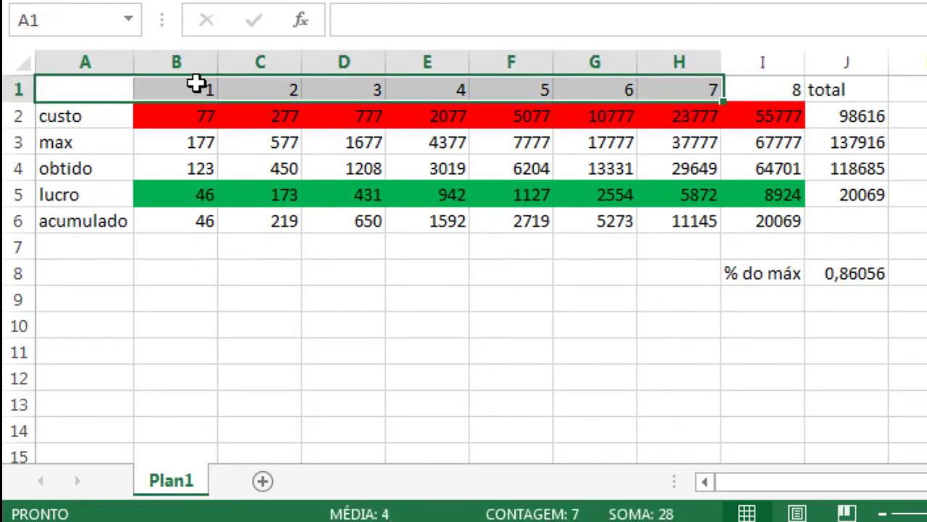
pyautogui.click(100, 89)
pyautogui.write('ro')
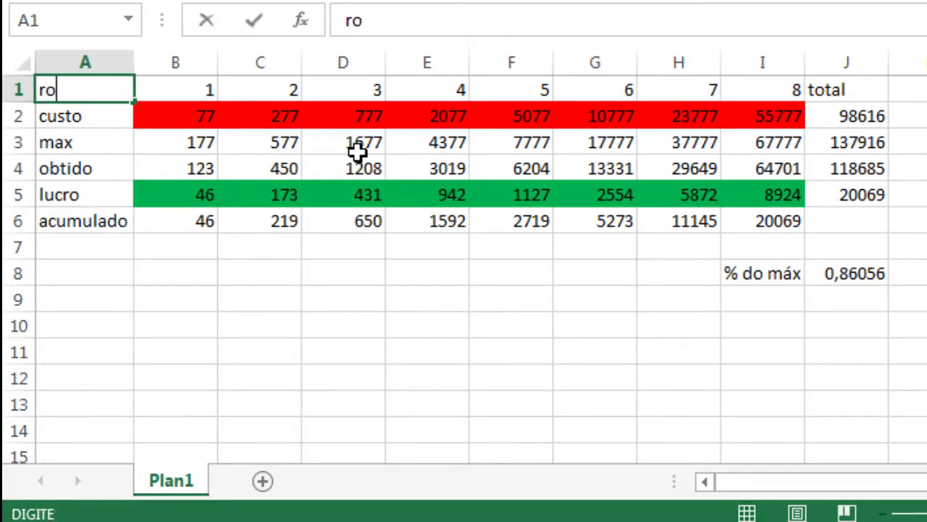
pyautogui.write('dados')
pyautogui.press('Return')
pyautogui.press('Up')
pyautogui.press('Right')
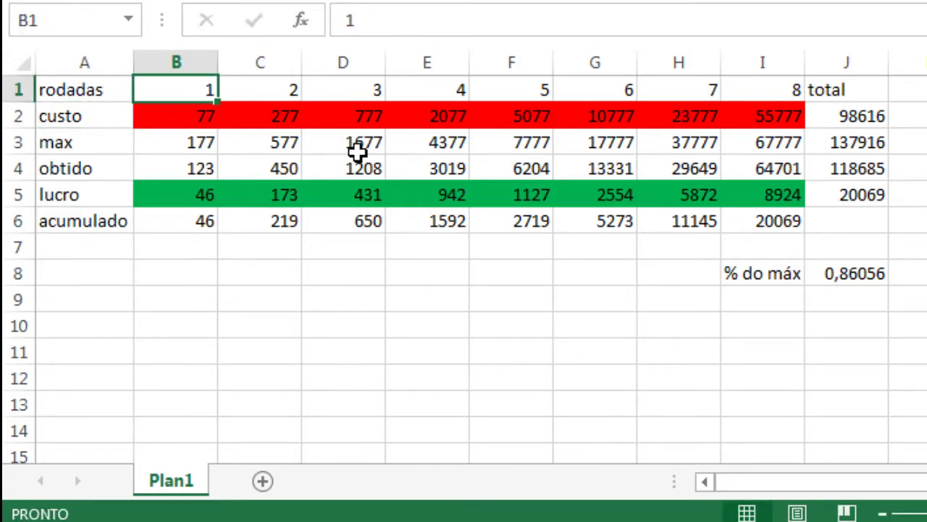
# Highlight the round numbers 1 to 8 in B1:I1.
pyautogui.click(534, 264)
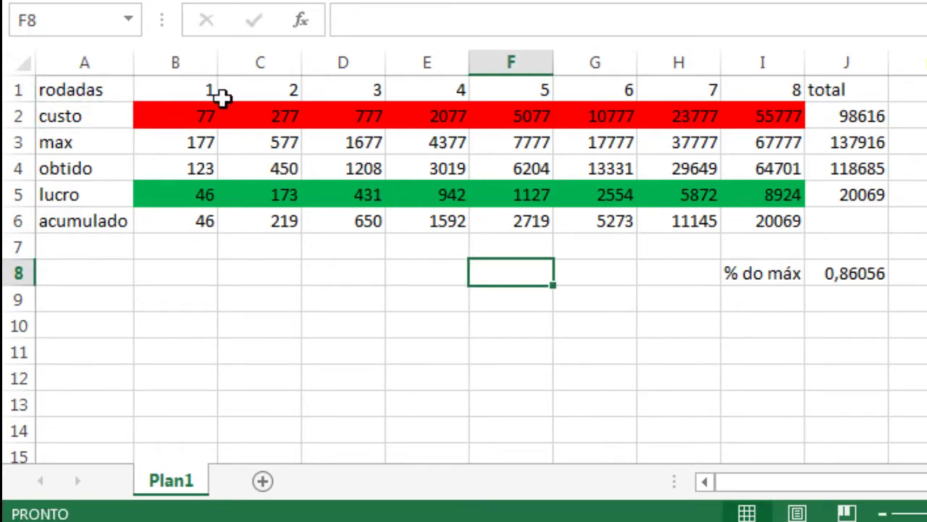
pyautogui.click(201, 89)
pyautogui.moveTo(766, 84); pyautogui.dragTo(209, 89)
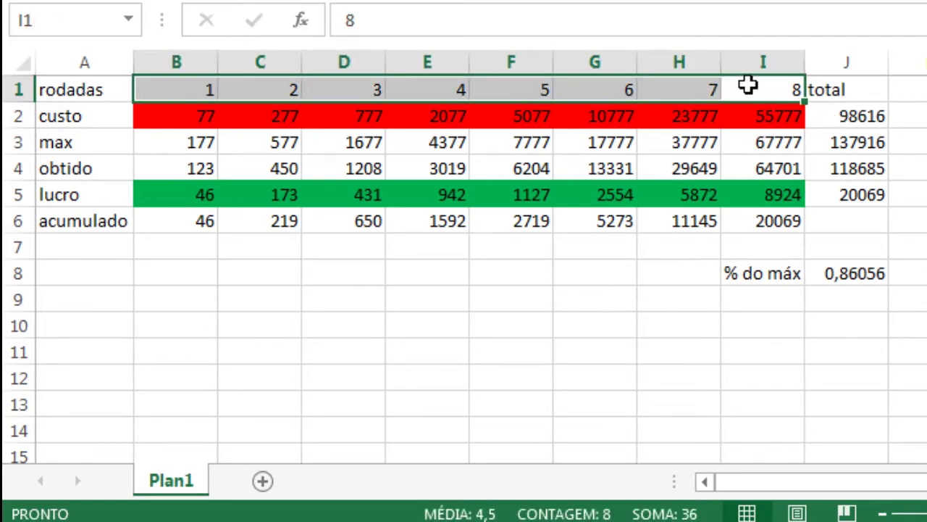
pyautogui.click(748, 85)
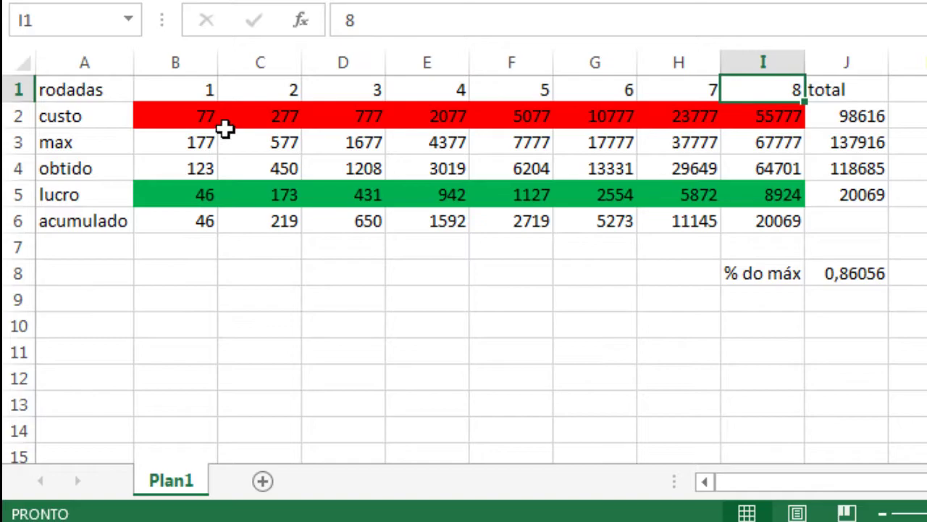
# Go through the "custo" values of rounds 1 to 8 in row 2, and return to round 1's cost.
pyautogui.click(178, 118)
pyautogui.click(257, 111)
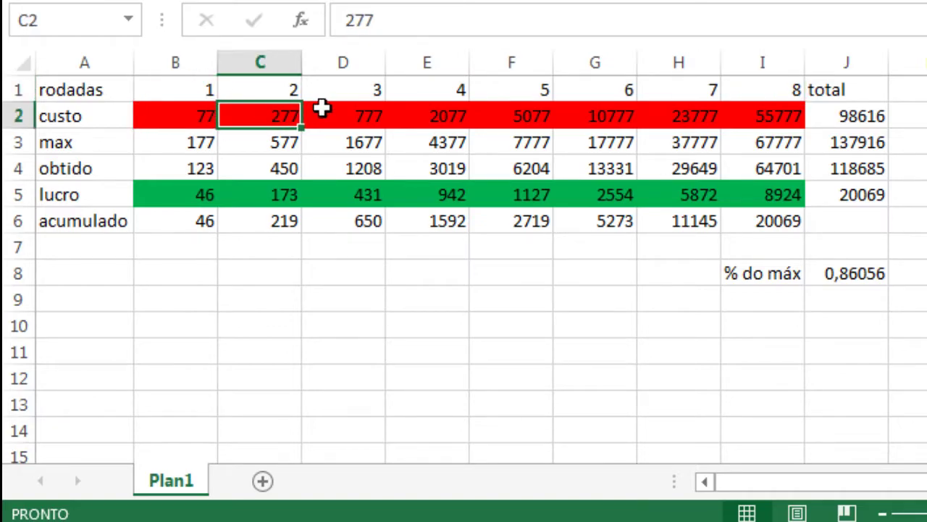
pyautogui.click(335, 112)
pyautogui.click(427, 113)
pyautogui.click(512, 113)
pyautogui.click(597, 114)
pyautogui.click(681, 113)
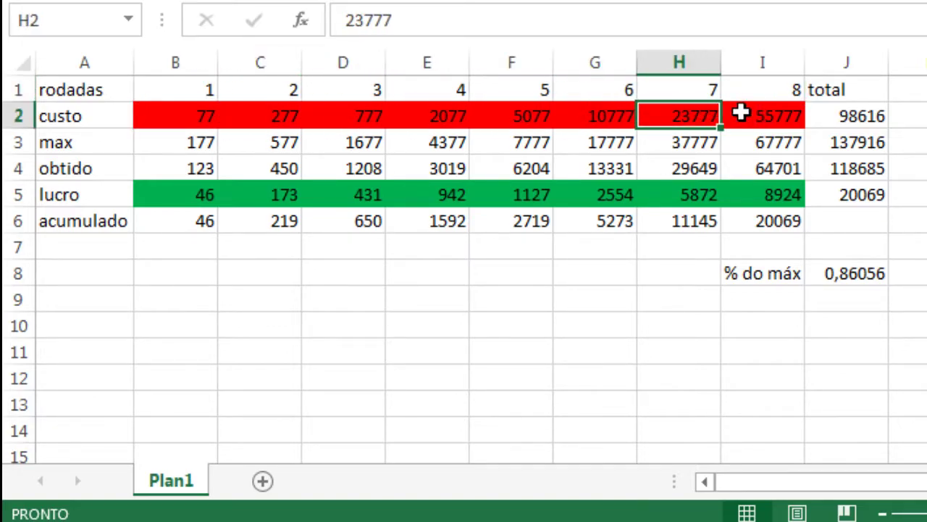
pyautogui.click(753, 113)
pyautogui.click(170, 116)
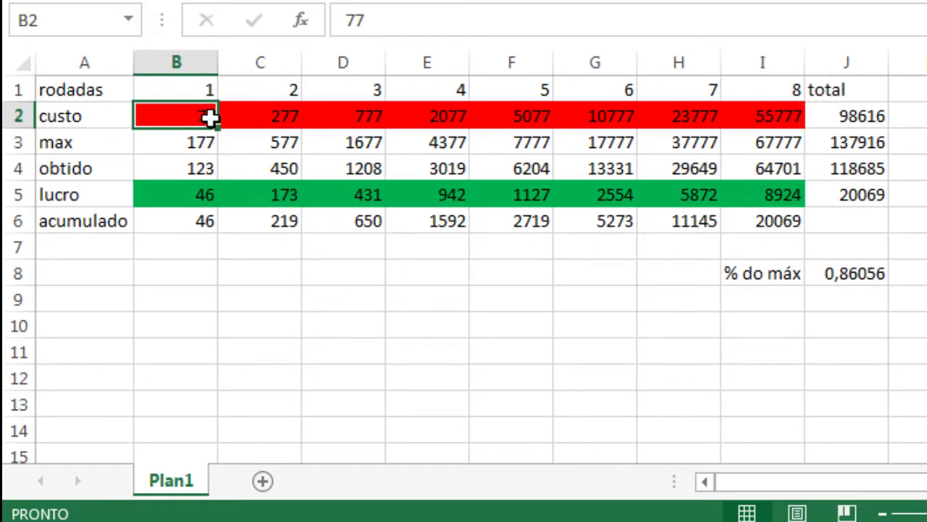
pyautogui.click(290, 116)
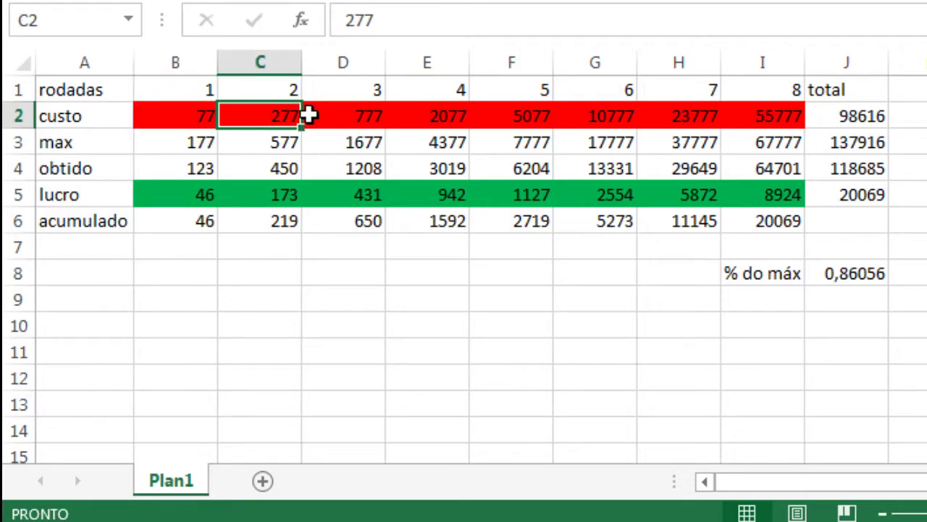
pyautogui.press('Right')
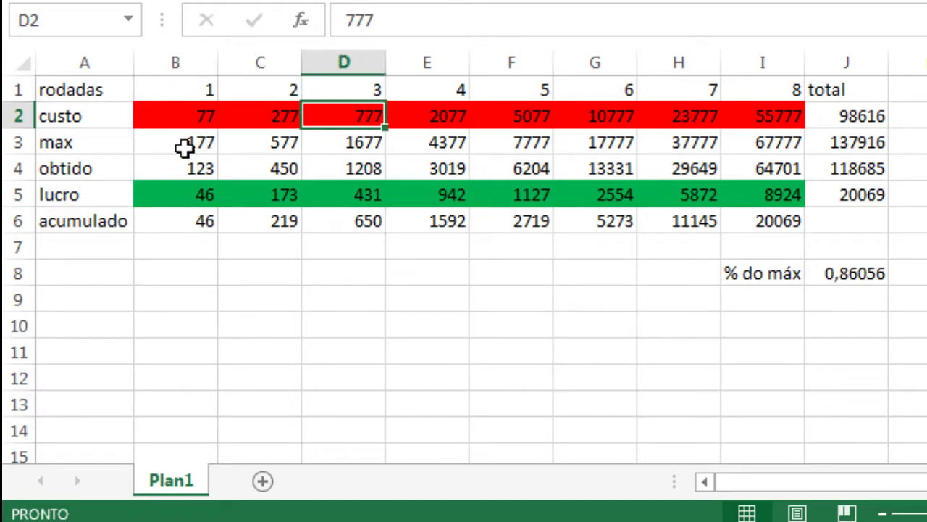
pyautogui.click(182, 122)
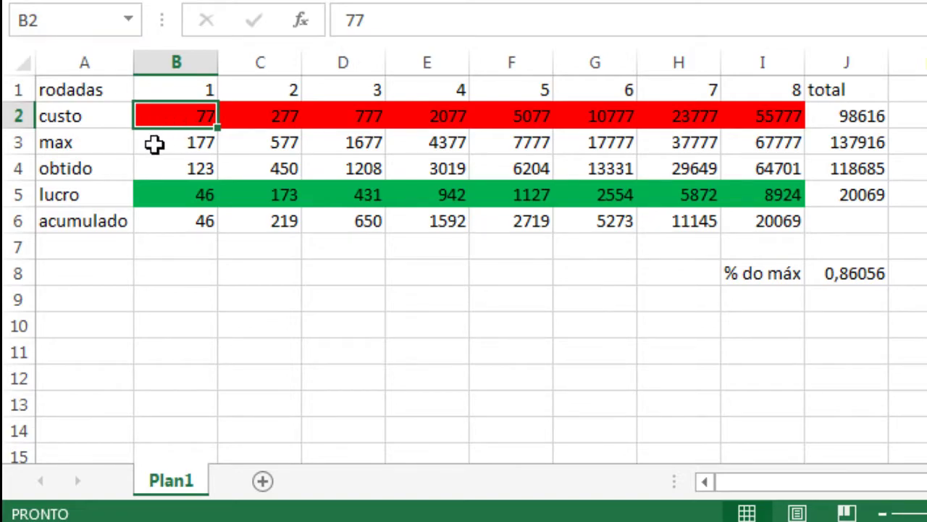
# Examine round 1's figures in B1:B6, including its "acumulado" formula in B6.
pyautogui.moveTo(177, 97); pyautogui.dragTo(167, 226)
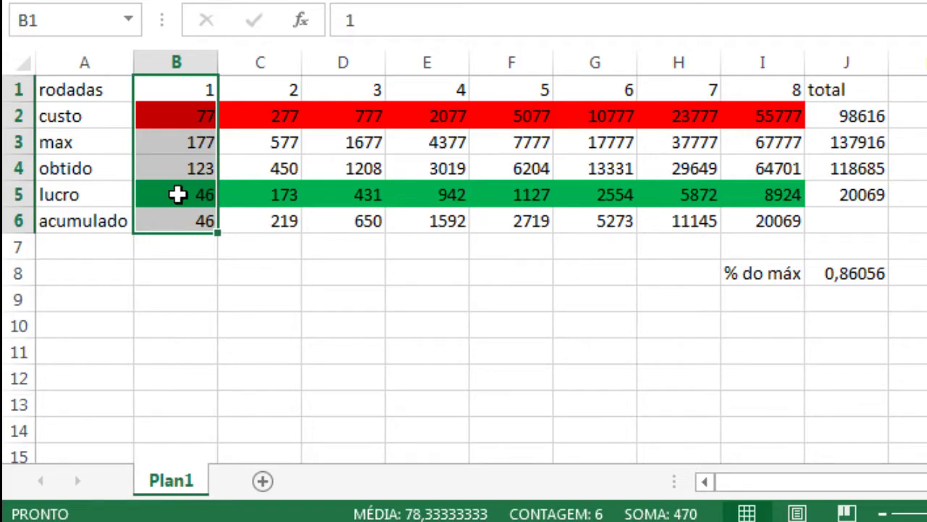
pyautogui.click(181, 222)
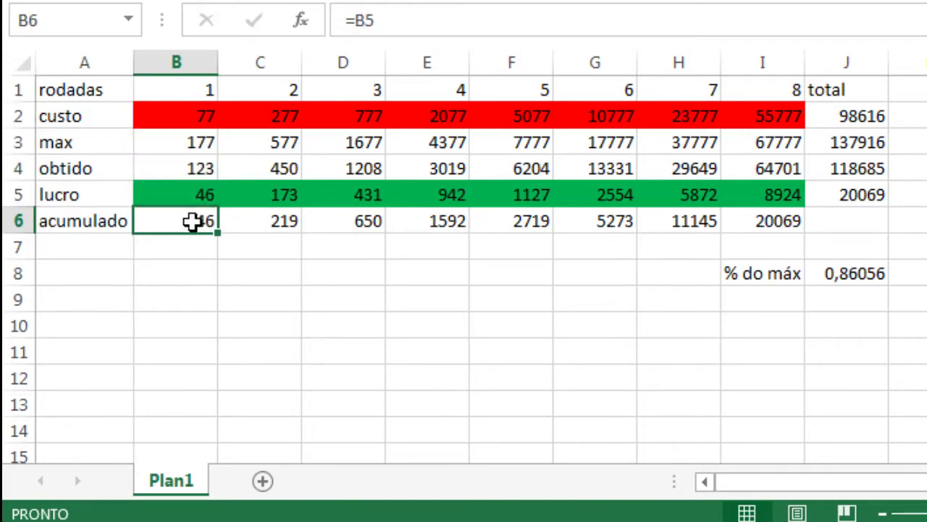
pyautogui.moveTo(184, 90); pyautogui.dragTo(242, 147)
# Examine round 2's figures in column C and the cells referenced by its "lucro" formula in C5.
pyautogui.moveTo(280, 93); pyautogui.dragTo(264, 191)
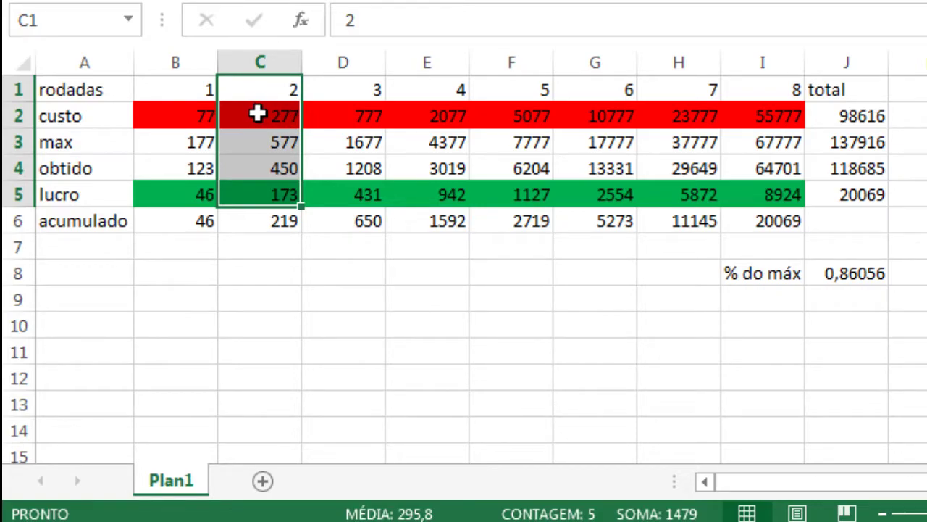
pyautogui.click(255, 164)
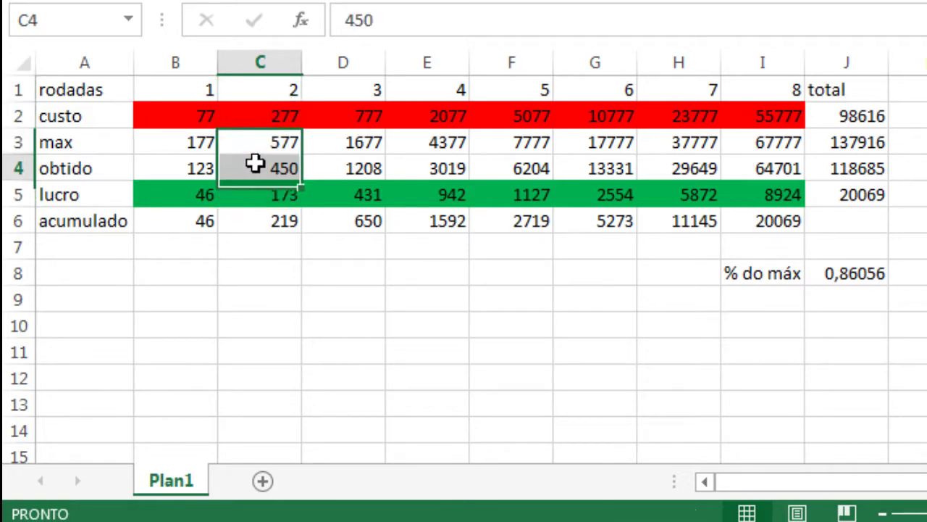
pyautogui.click(259, 195)
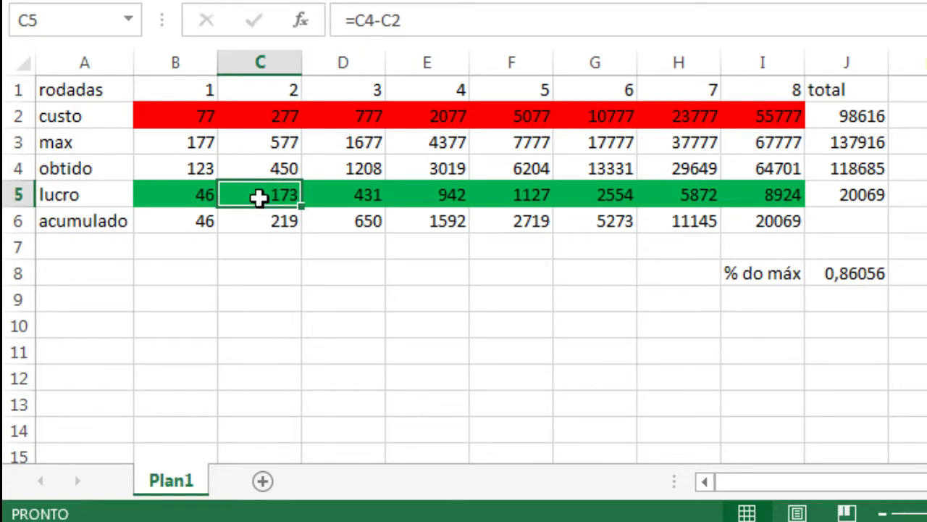
pyautogui.click(397, 23)
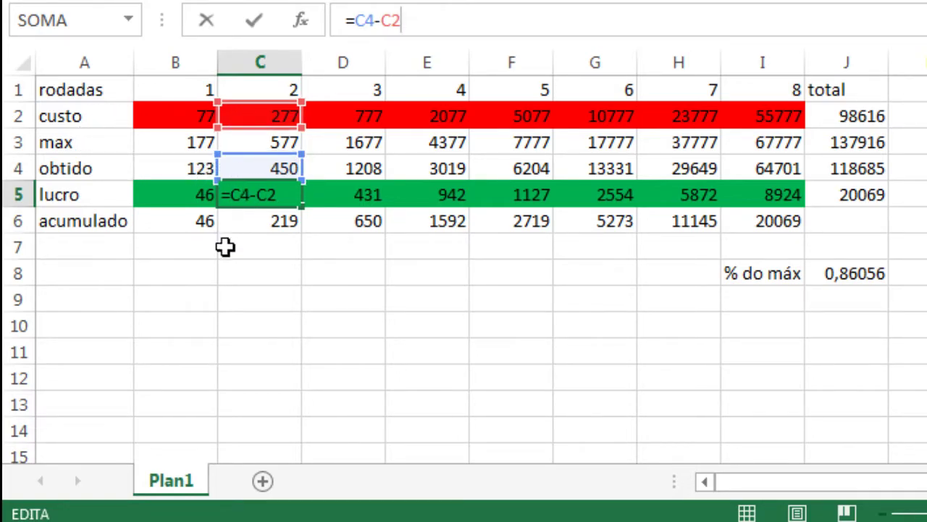
pyautogui.hotkey('ctrl', 'Return')
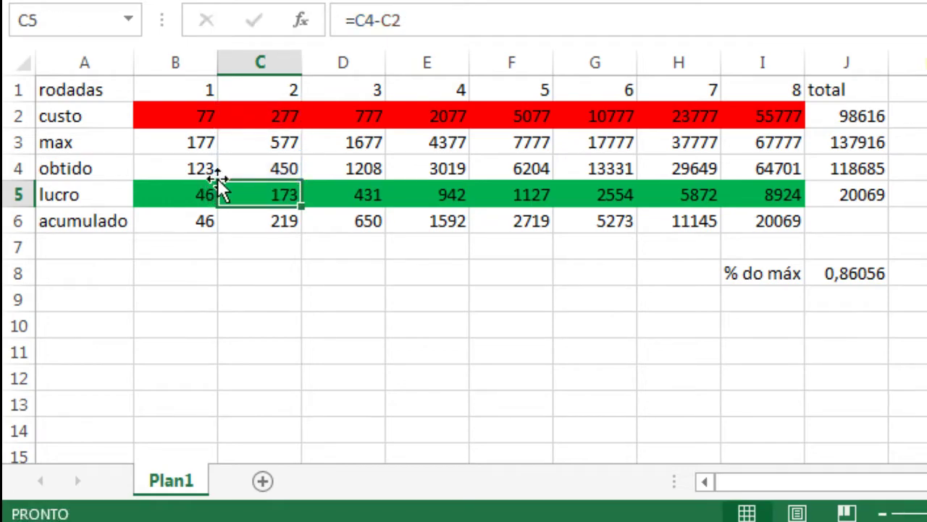
# Examine round 2's cost, return and profit in column C, and the profit cells summed by the "acumulado" formula in C6.
pyautogui.click(266, 120)
pyautogui.click(274, 170)
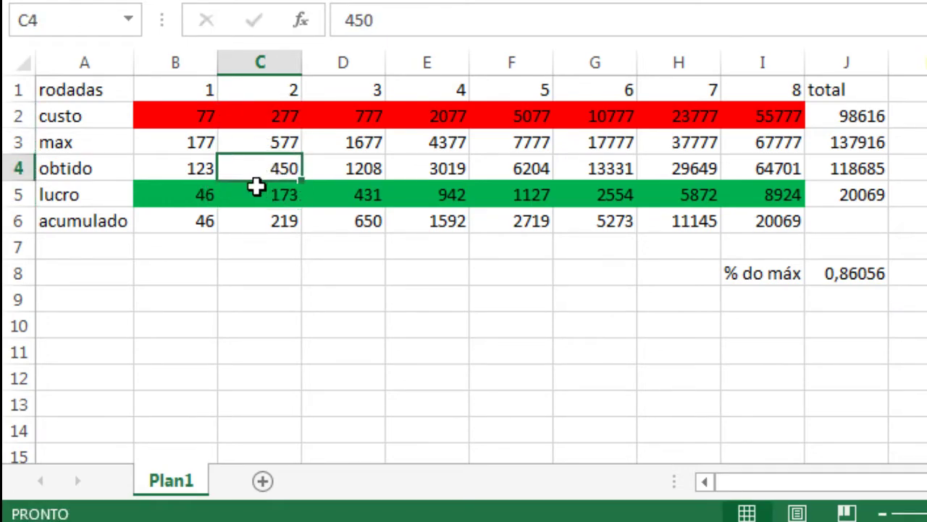
pyautogui.click(265, 202)
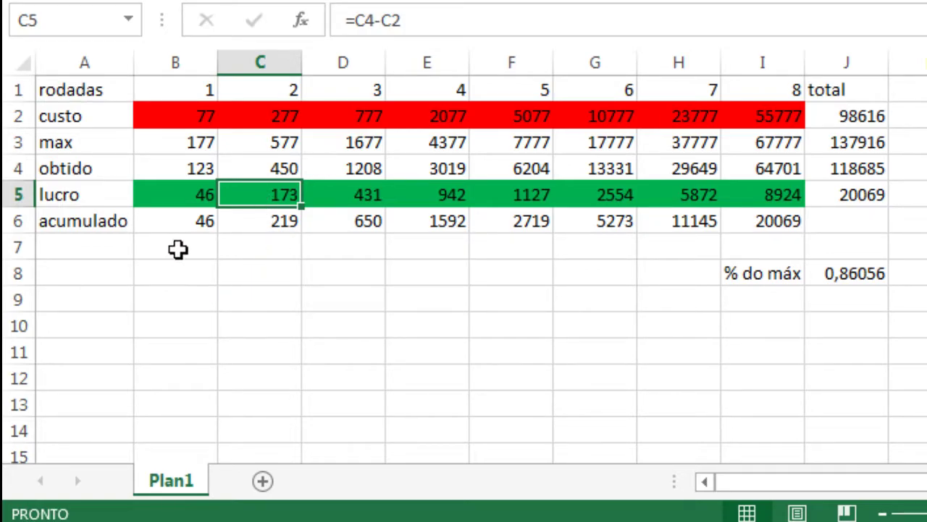
pyautogui.click(267, 211)
pyautogui.click(414, 21)
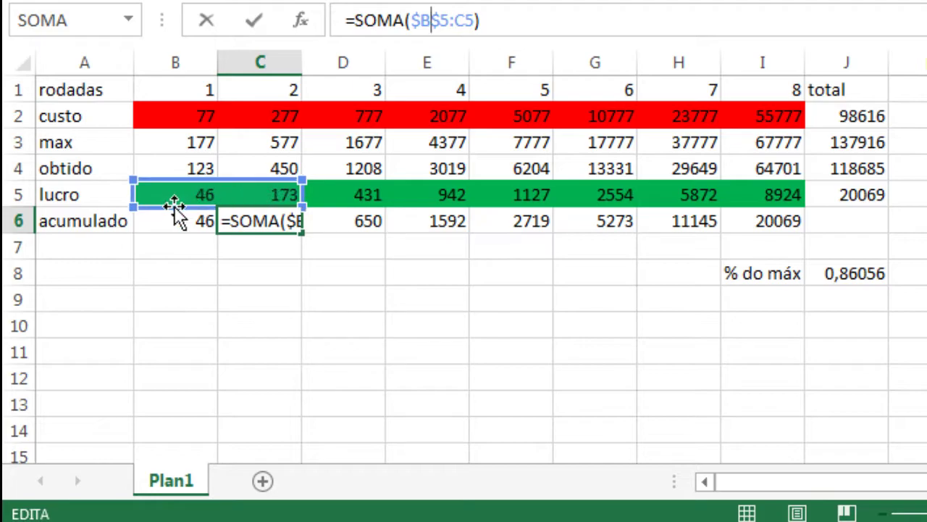
pyautogui.hotkey('ctrl', 'Return')
# Examine the "acumulado" formulas of rounds 3 to 5 in D6:F6, showing the cells referenced by round 3's sum.
pyautogui.click(344, 217)
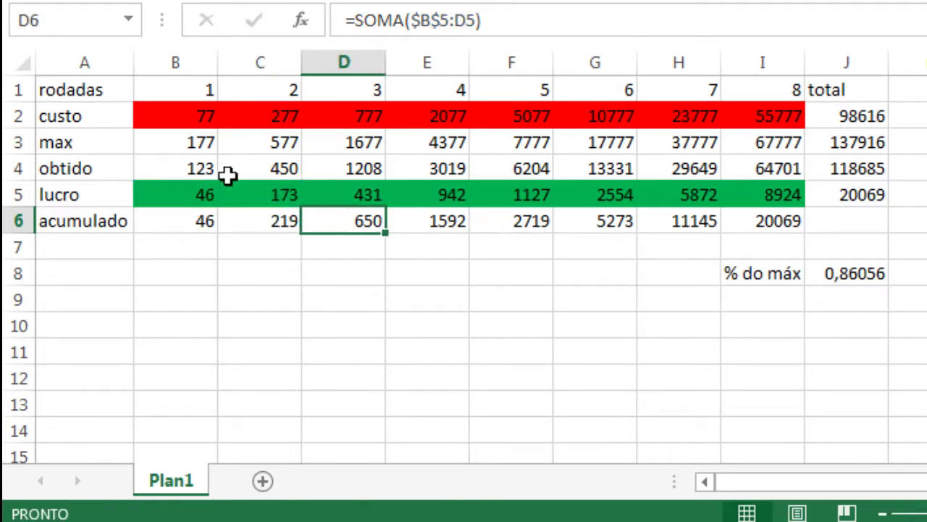
pyautogui.click(440, 21)
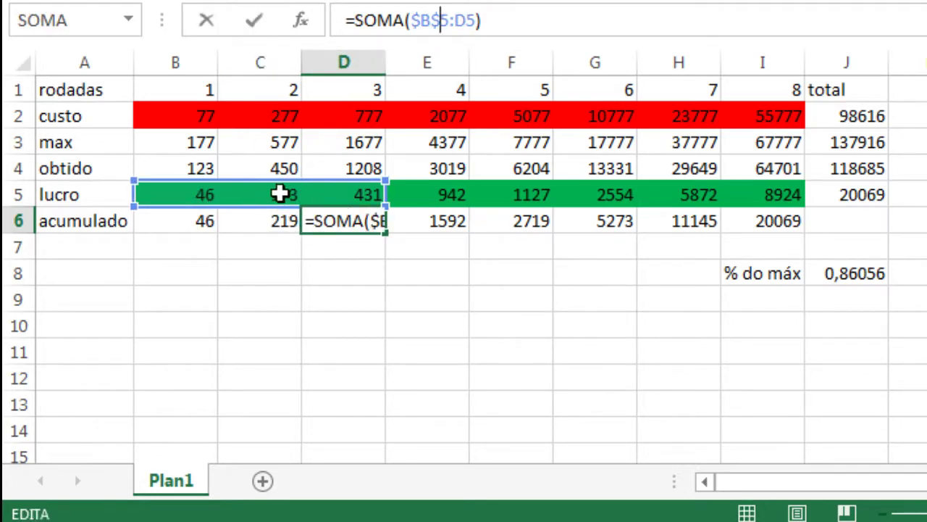
pyautogui.hotkey('ctrl', 'Return')
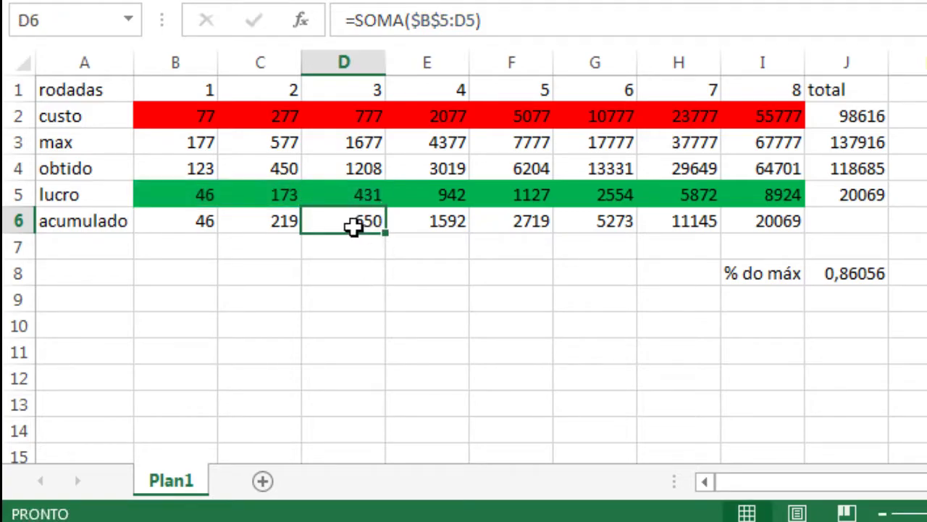
pyautogui.click(425, 227)
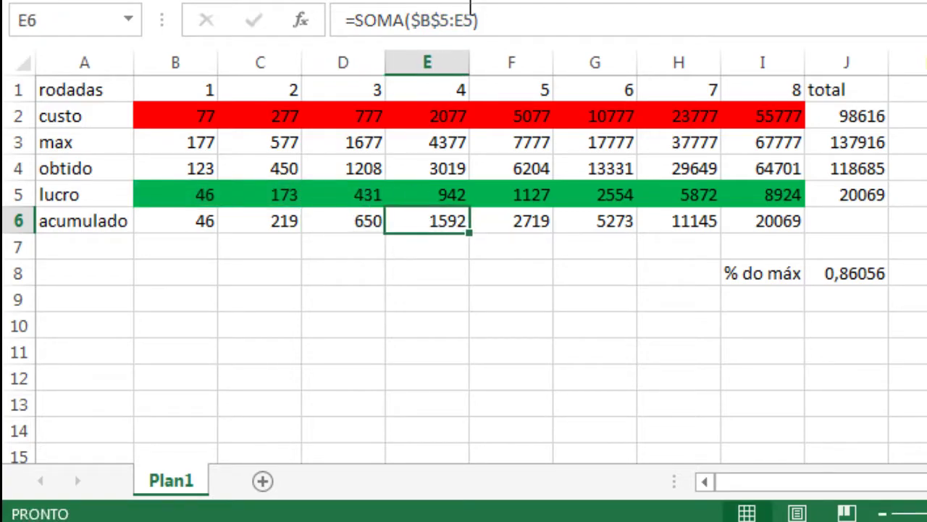
pyautogui.press('F2')
pyautogui.press('Escape')
pyautogui.press('Right')
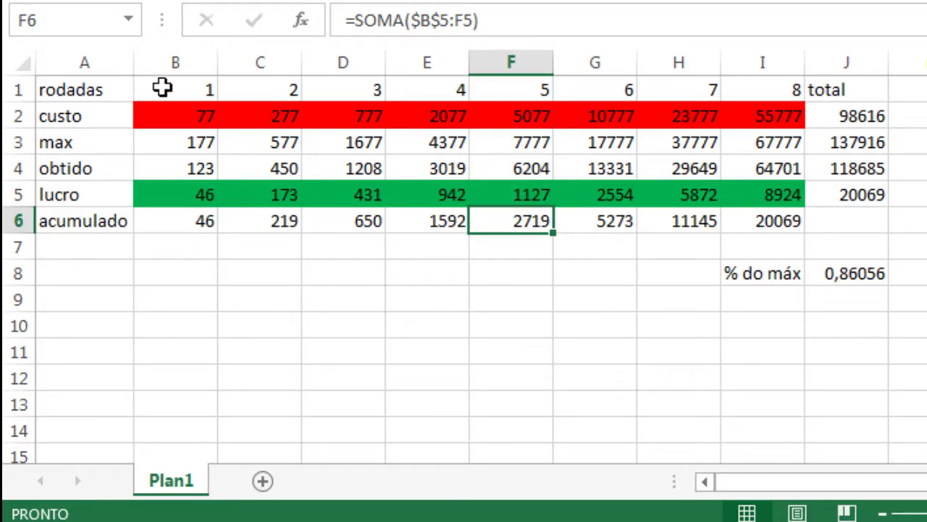
# Highlight the figures of rounds 1 to 5 and inspect which "lucro" cells the "acumulado" formula in F6 sums.
pyautogui.moveTo(163, 86); pyautogui.dragTo(524, 207)
pyautogui.click(192, 194)
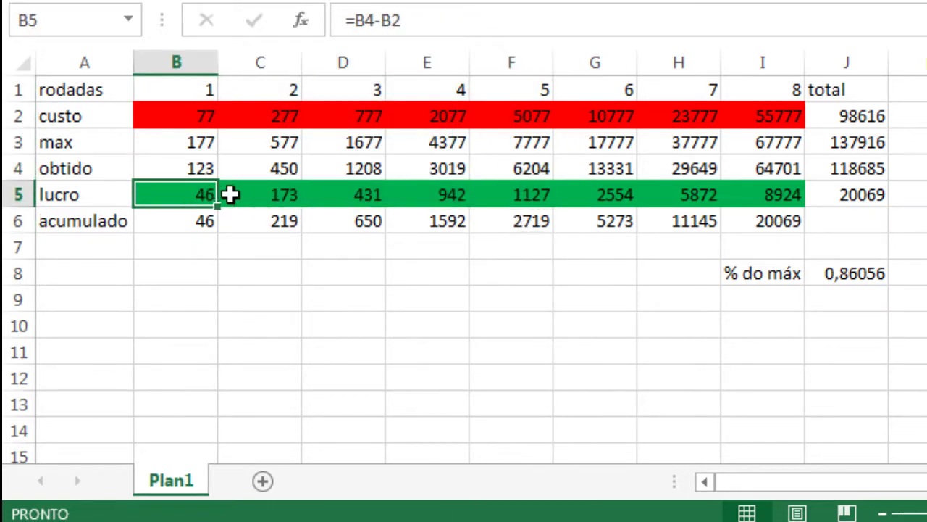
pyautogui.moveTo(231, 194); pyautogui.dragTo(493, 193)
pyautogui.click(517, 217)
pyautogui.click(509, 20)
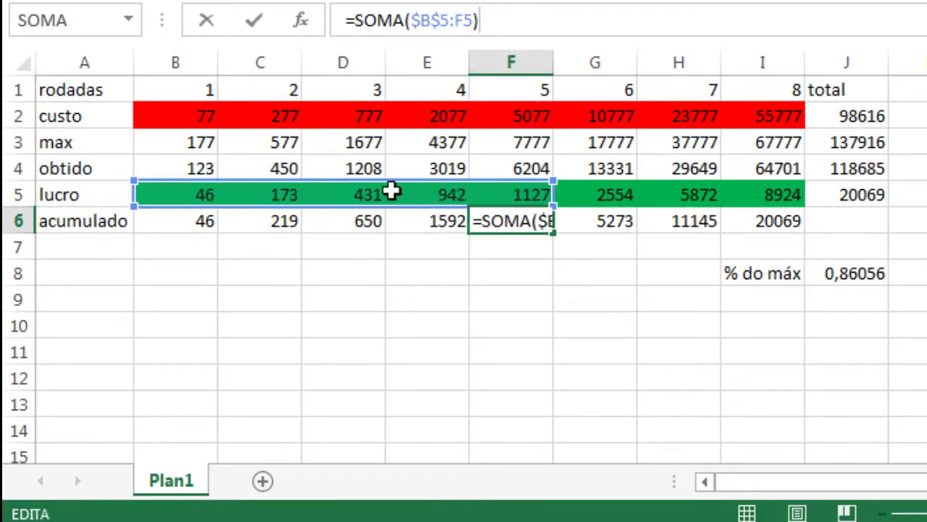
pyautogui.click(486, 231)
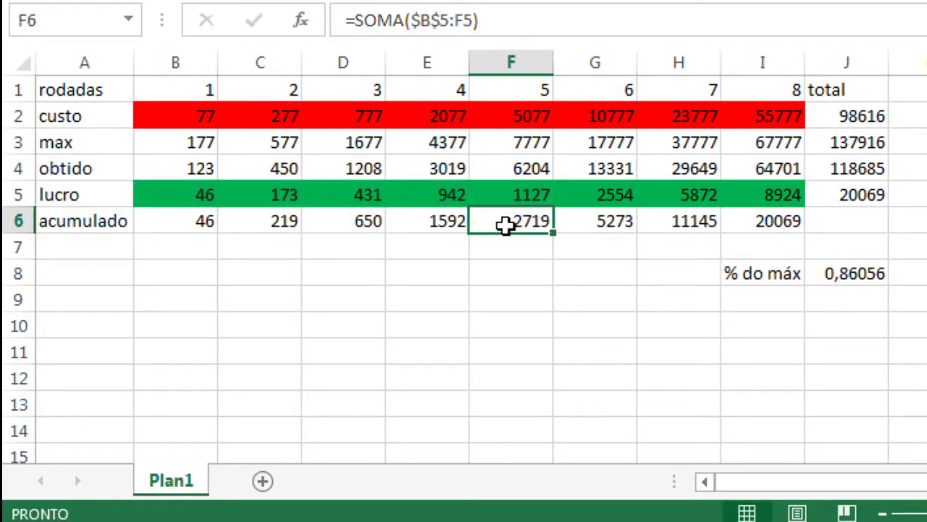
# Compare round 6's profit in G5 with the accumulated profit through round 5 in F6.
pyautogui.click(626, 198)
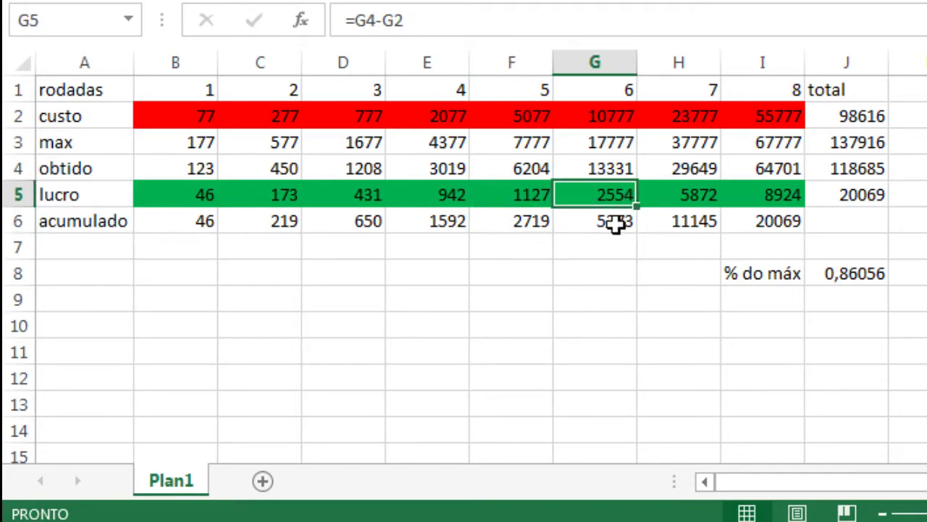
pyautogui.click(514, 230)
pyautogui.click(577, 202)
pyautogui.click(530, 221)
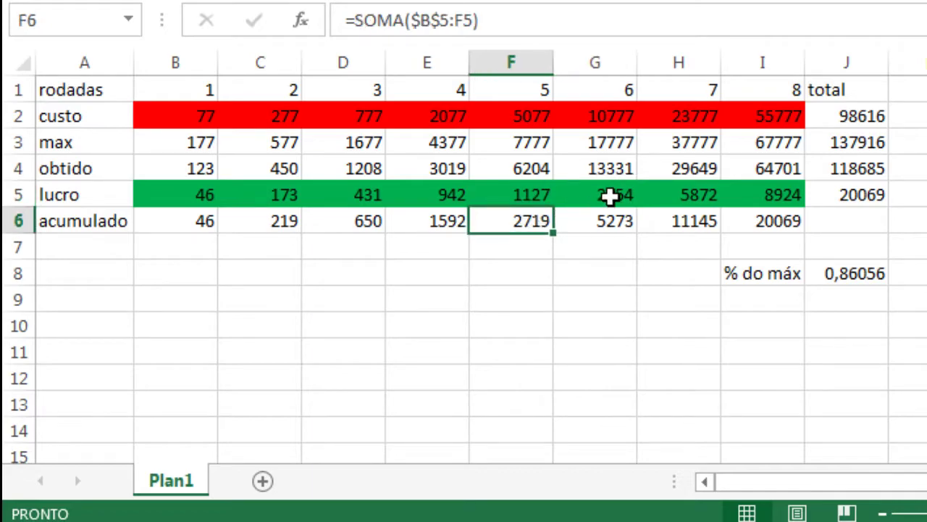
pyautogui.click(609, 195)
pyautogui.click(534, 222)
pyautogui.click(601, 195)
pyautogui.click(529, 221)
pyautogui.click(576, 197)
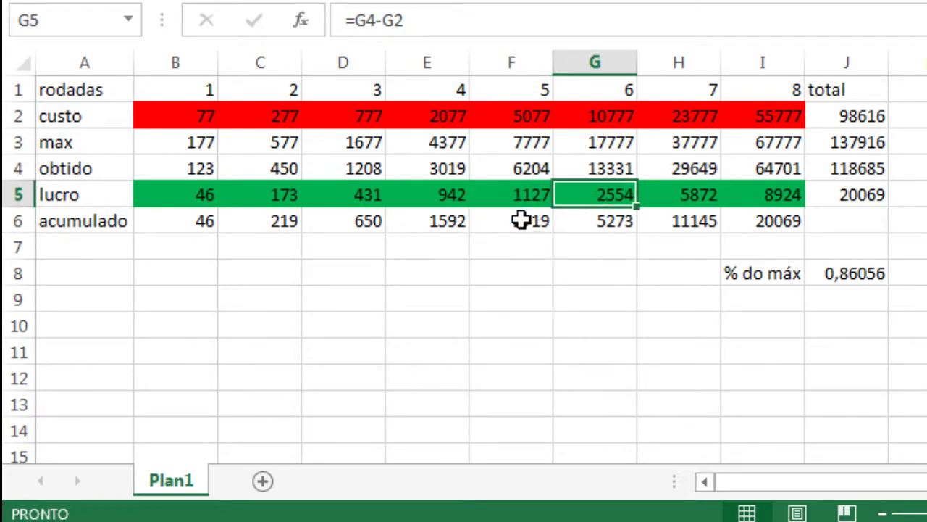
pyautogui.click(521, 222)
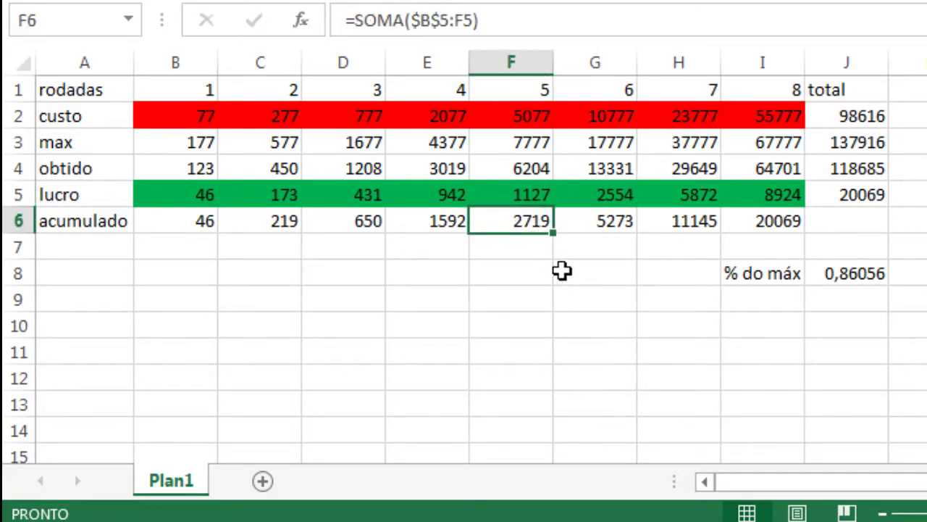
# Compare round 6's "acumulado" in G6 with round 7's profit in H5, and inspect the range that G6's formula sums.
pyautogui.click(620, 225)
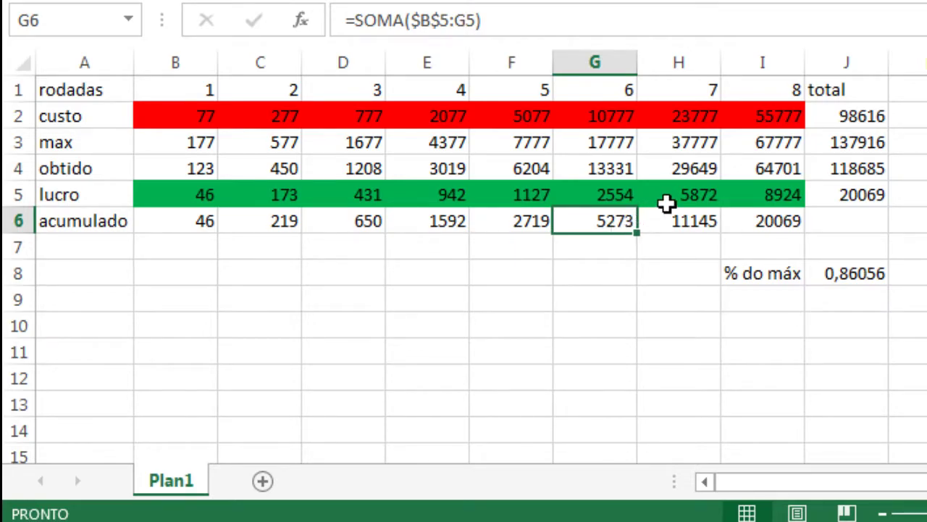
pyautogui.click(661, 191)
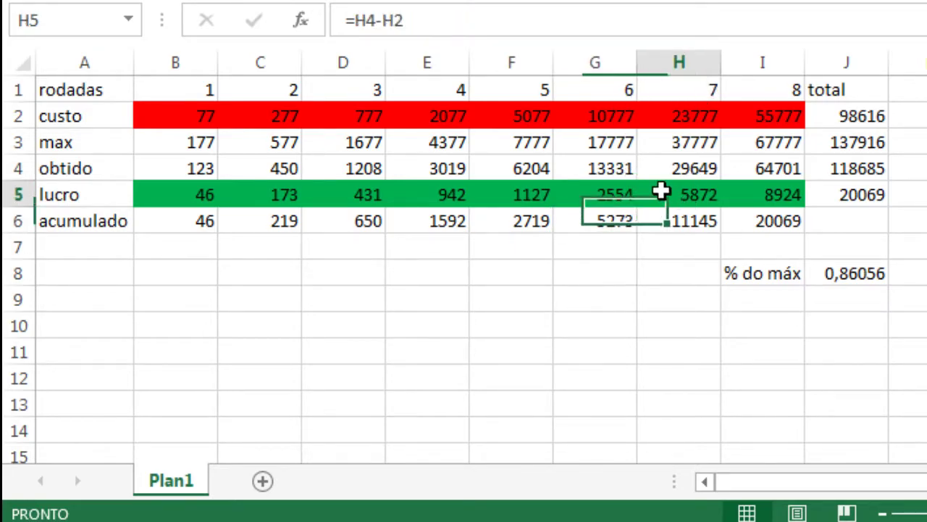
pyautogui.click(604, 225)
pyautogui.moveTo(174, 197); pyautogui.dragTo(282, 194)
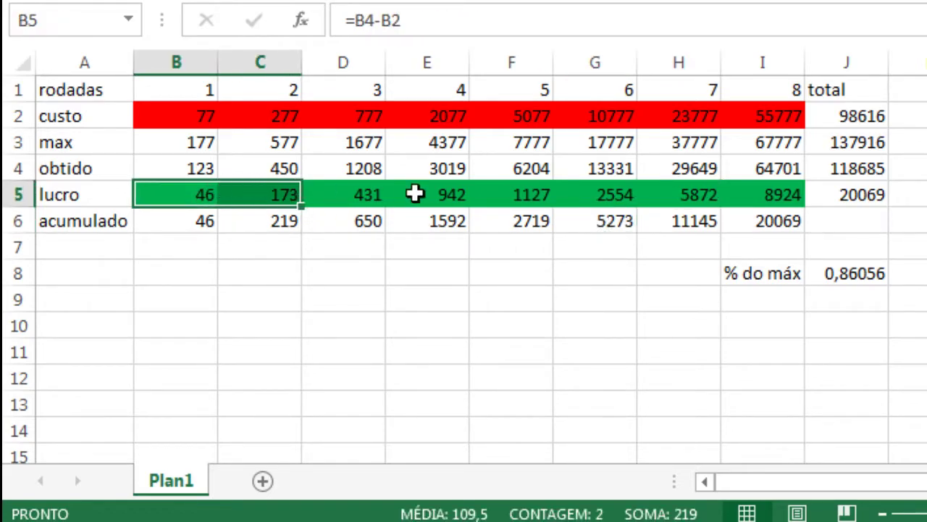
pyautogui.click(599, 238)
pyautogui.click(599, 226)
pyautogui.press('F2')
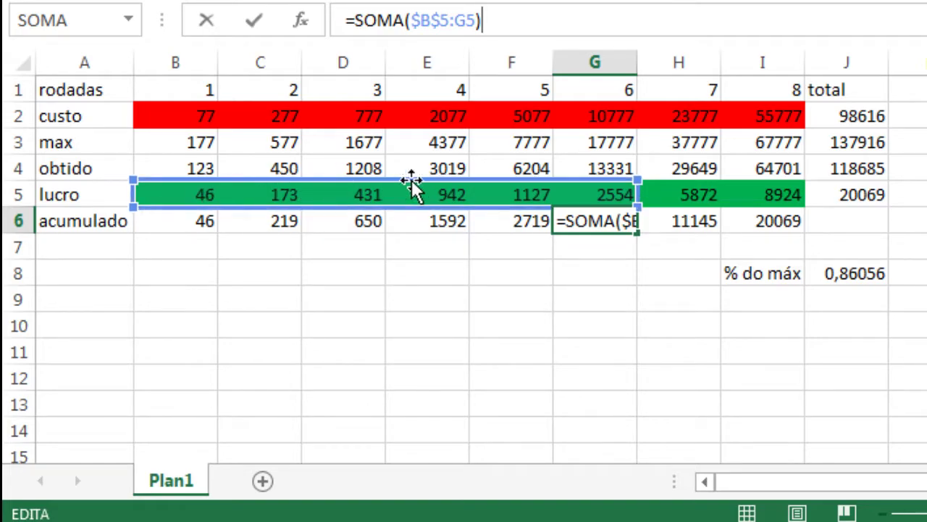
pyautogui.press('Escape')
# Examine round 7's profit in H5 and compare its accumulated value in H6 with round 8's profit in I5.
pyautogui.click(700, 191)
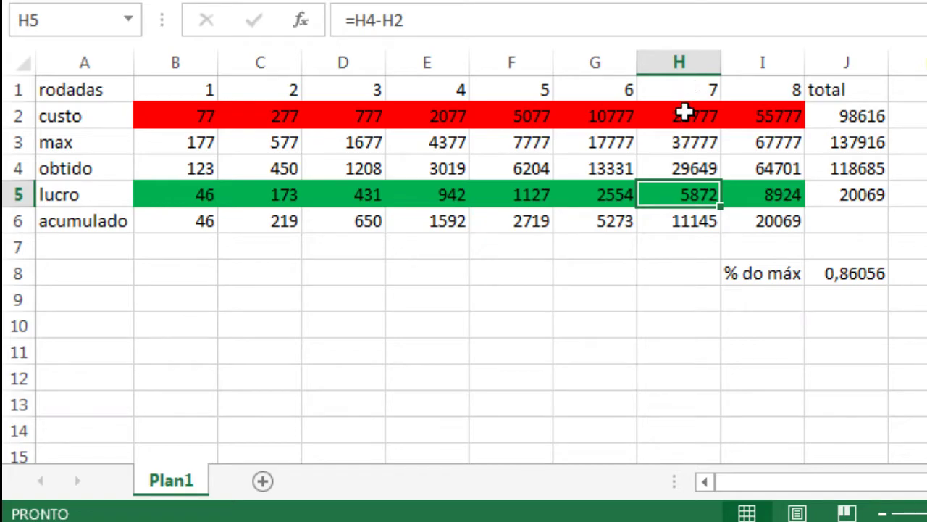
pyautogui.click(706, 214)
pyautogui.click(775, 194)
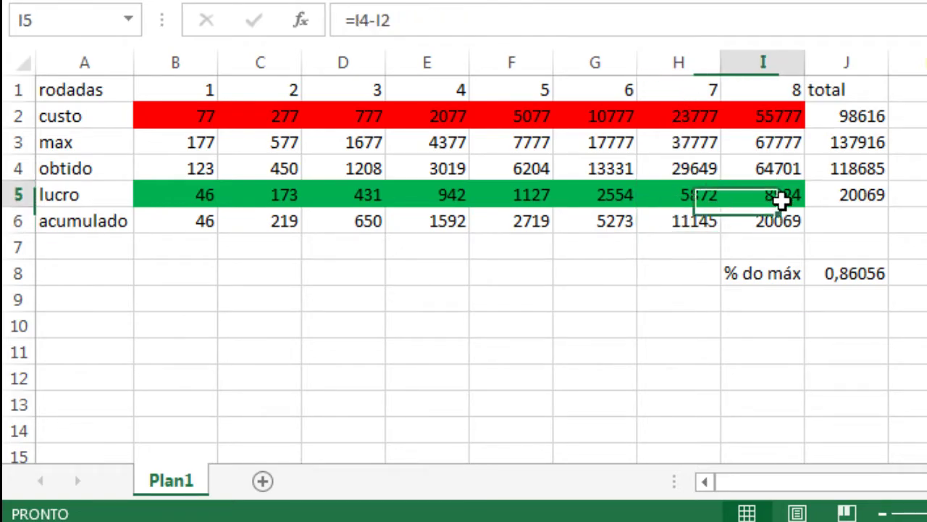
pyautogui.click(703, 231)
pyautogui.click(770, 191)
pyautogui.click(694, 221)
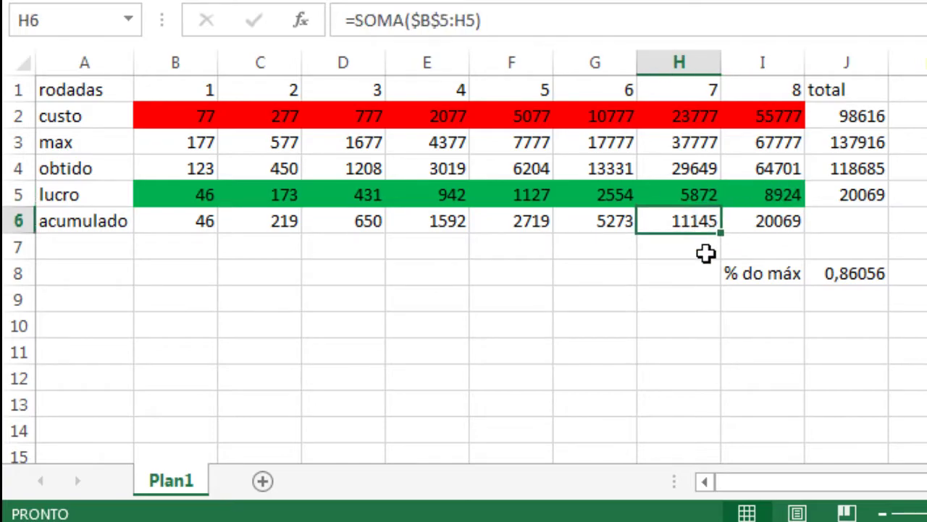
pyautogui.click(761, 193)
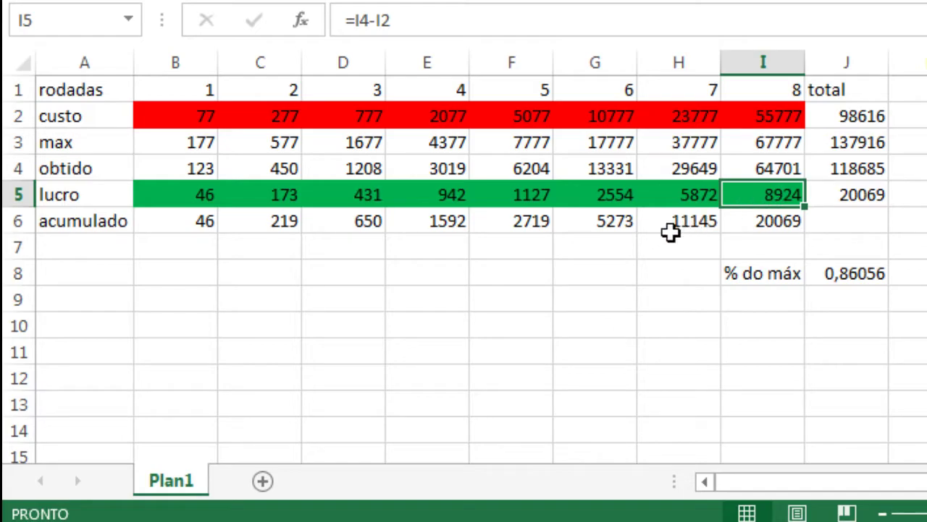
# Inspect the "lucro" cells summed by round 7's "acumulado" formula in H6, and return to round 8's profit in I5.
pyautogui.click(706, 226)
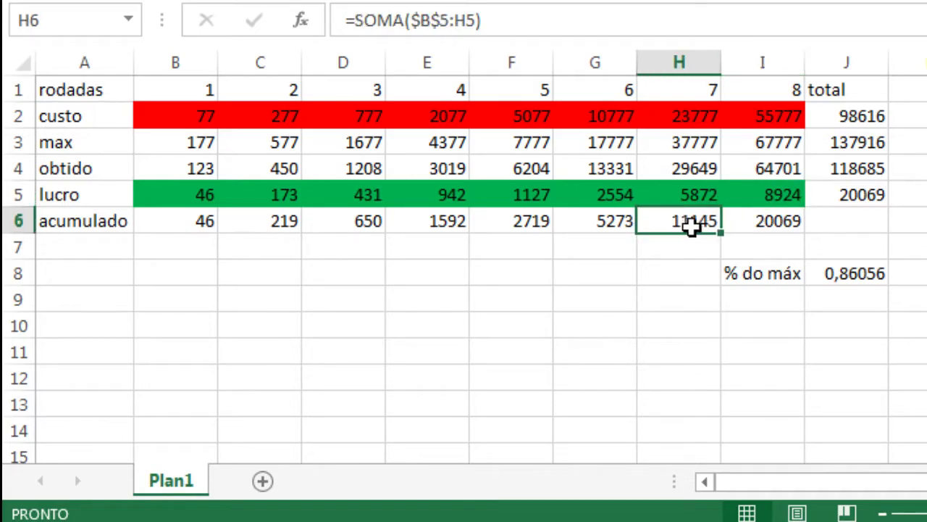
pyautogui.click(534, 23)
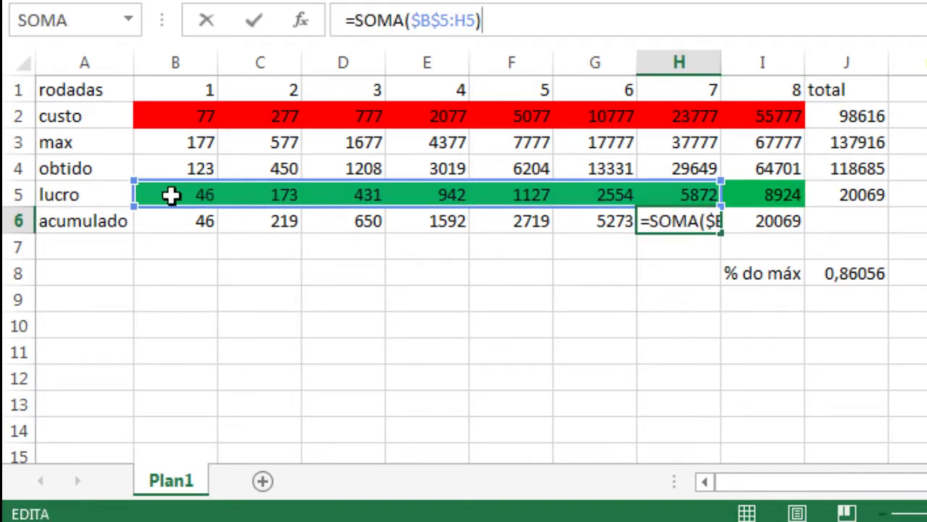
pyautogui.press('Escape')
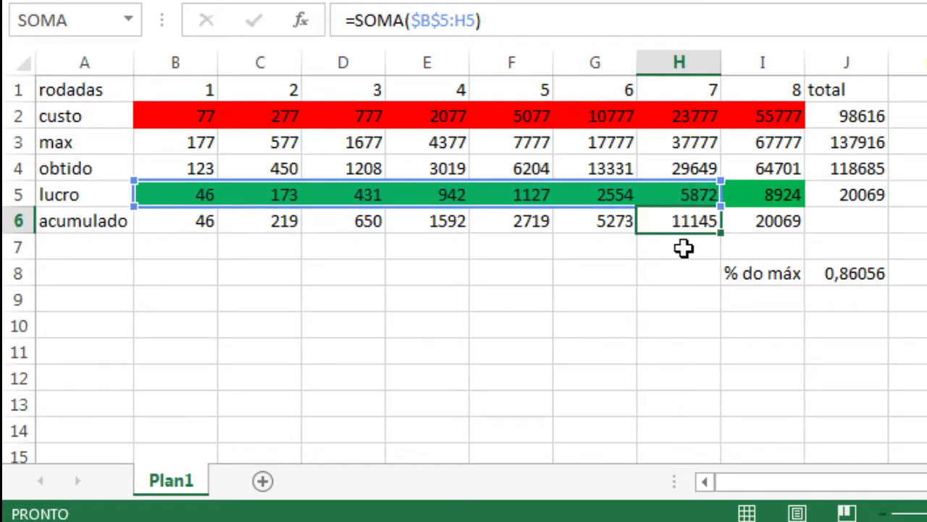
pyautogui.click(751, 195)
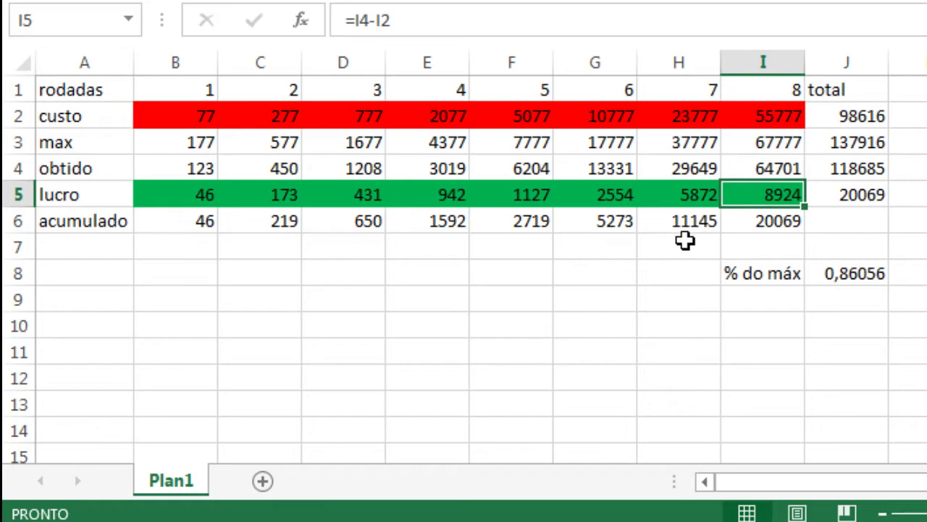
pyautogui.click(680, 243)
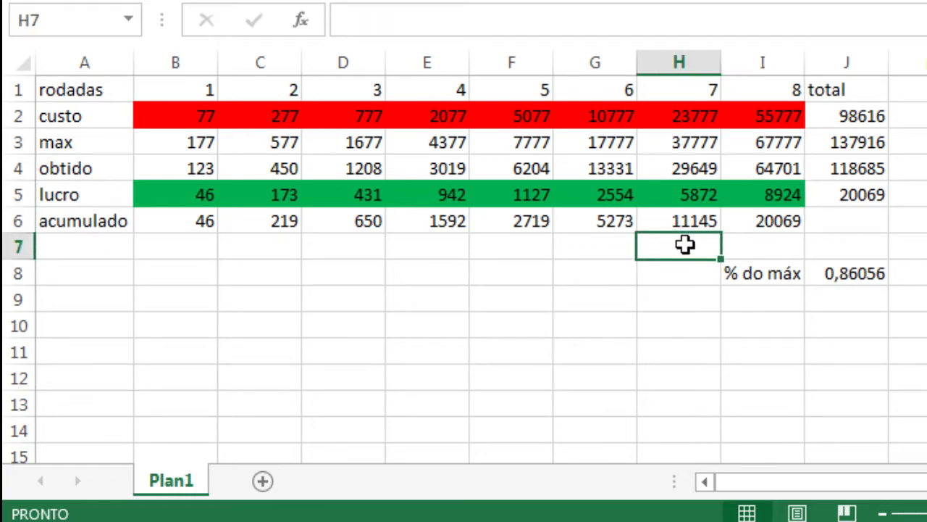
pyautogui.click(758, 201)
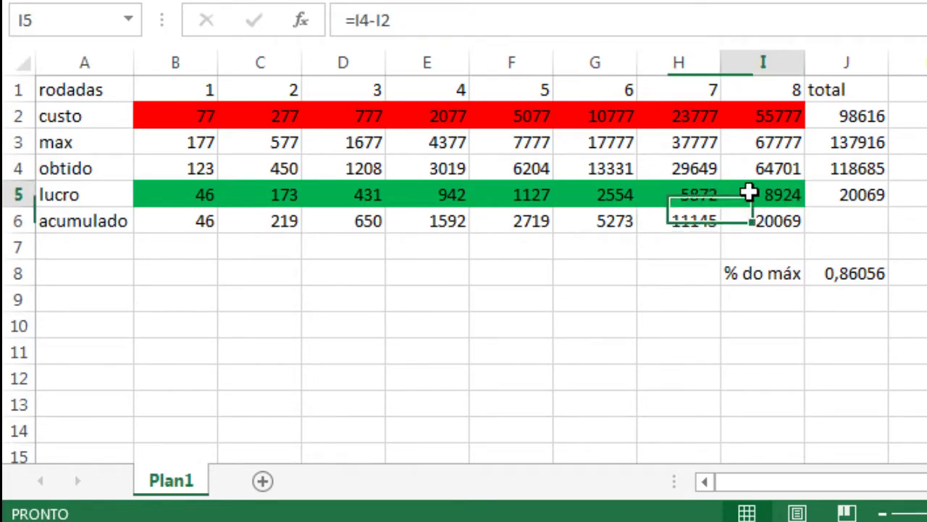
# Examine round 8's "custo" in I2 and "max" in I3, and return to its cost.
pyautogui.click(783, 111)
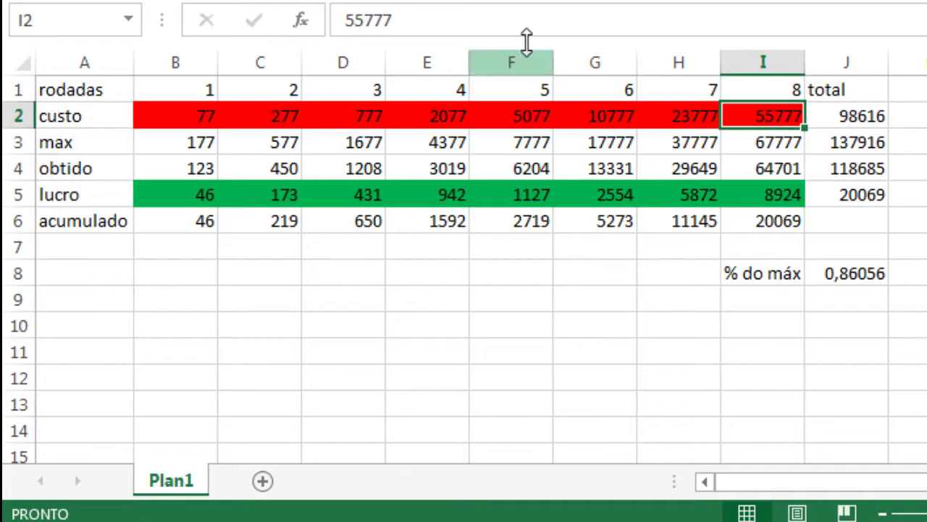
pyautogui.click(505, 16)
pyautogui.press('Return')
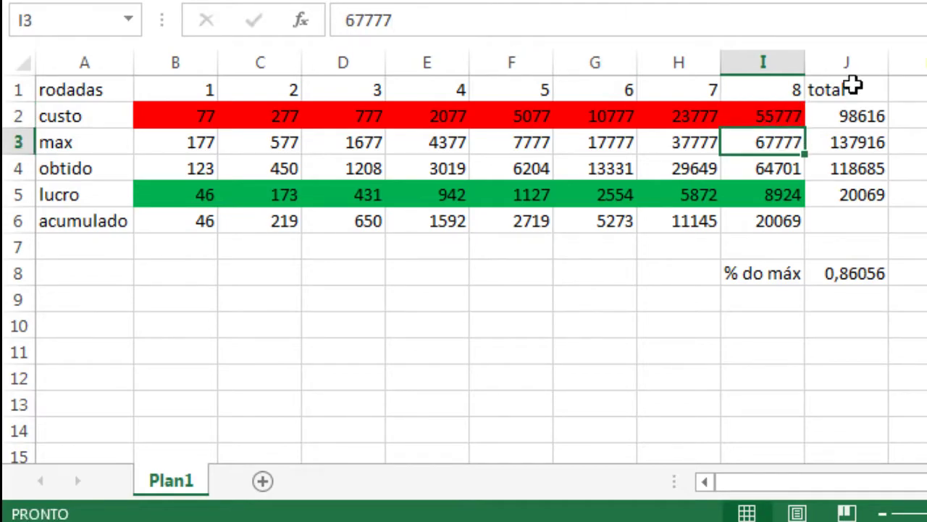
pyautogui.click(754, 118)
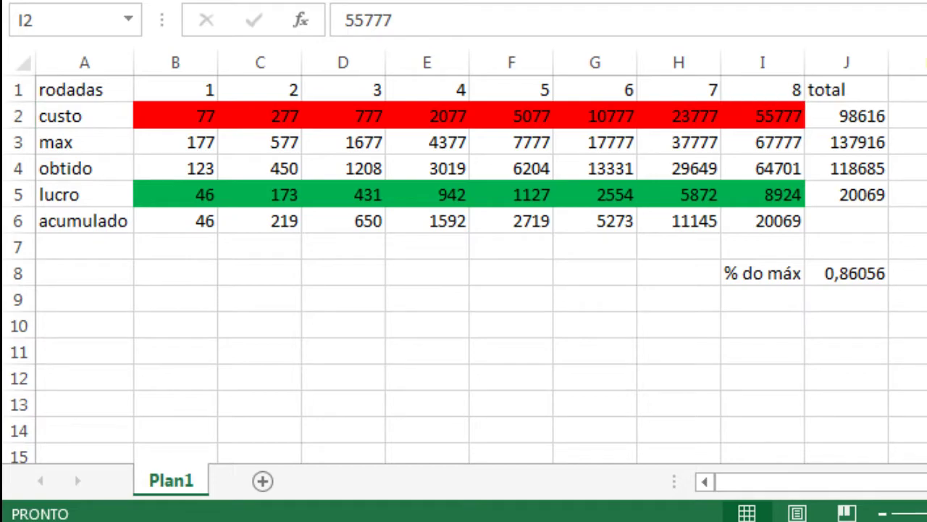
# Highlight the complete block of figures for rounds 1 to 5 in B1:F6.
pyautogui.moveTo(178, 112); pyautogui.dragTo(500, 194)
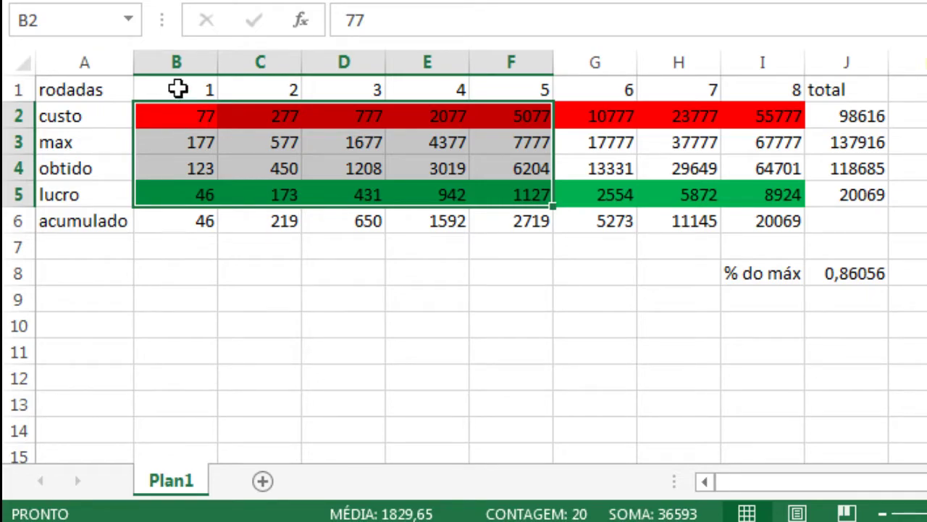
pyautogui.moveTo(178, 89); pyautogui.dragTo(520, 224)
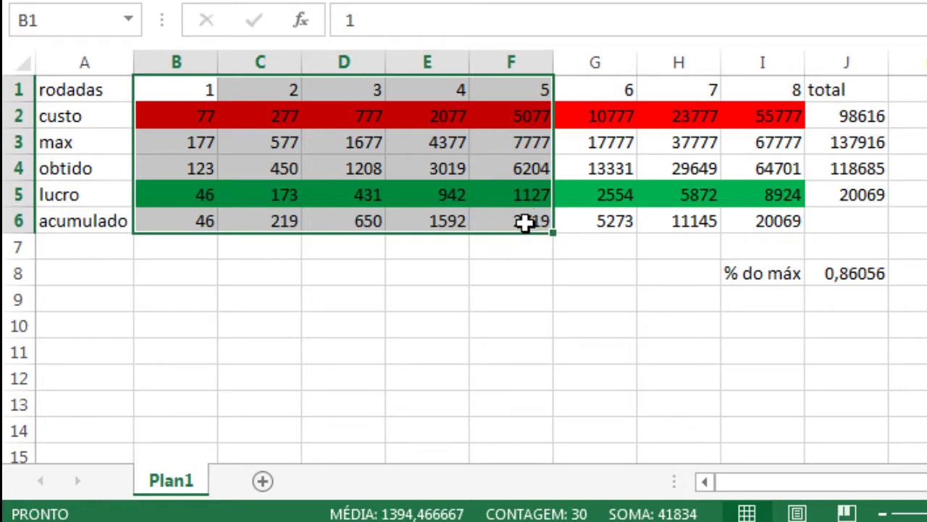
pyautogui.moveTo(526, 223); pyautogui.dragTo(200, 88)
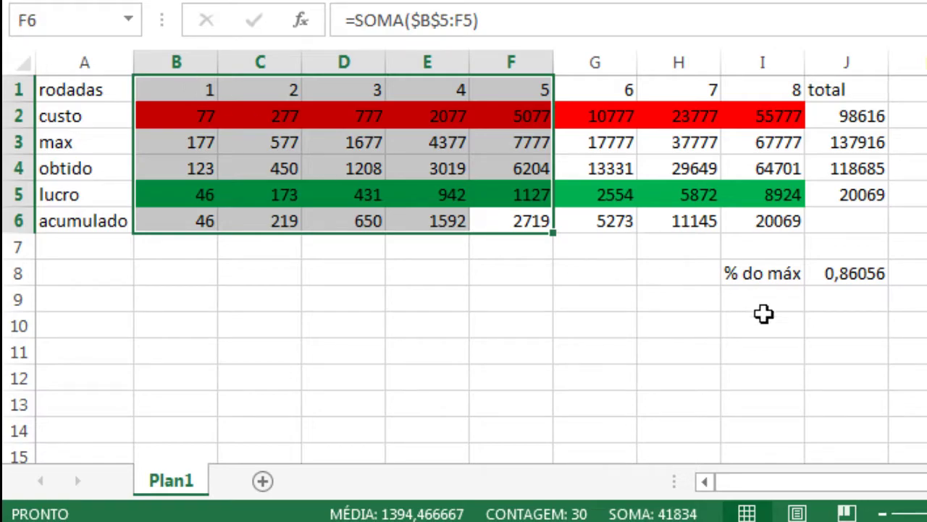
# Highlight the complete block of figures for rounds 6 to 8 in G1:I6.
pyautogui.click(640, 327)
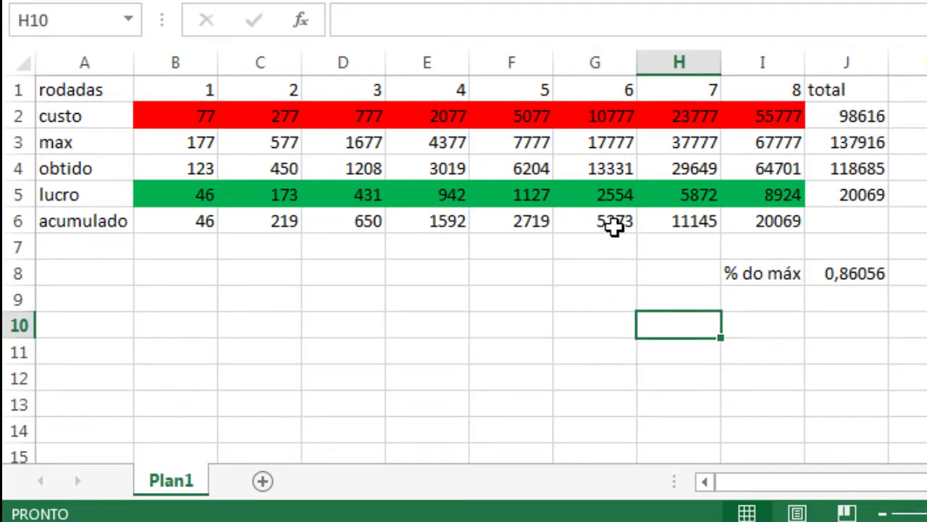
pyautogui.moveTo(614, 226); pyautogui.dragTo(796, 81)
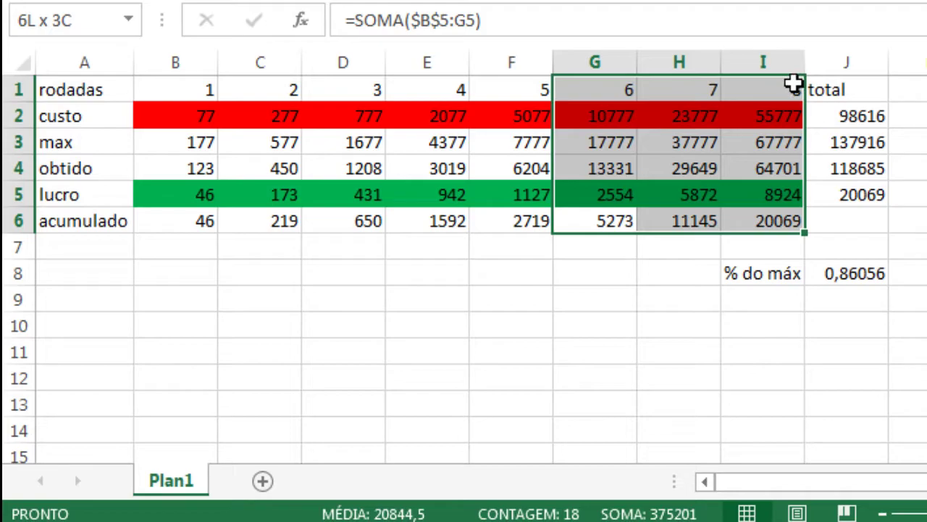
pyautogui.moveTo(794, 84); pyautogui.dragTo(795, 84)
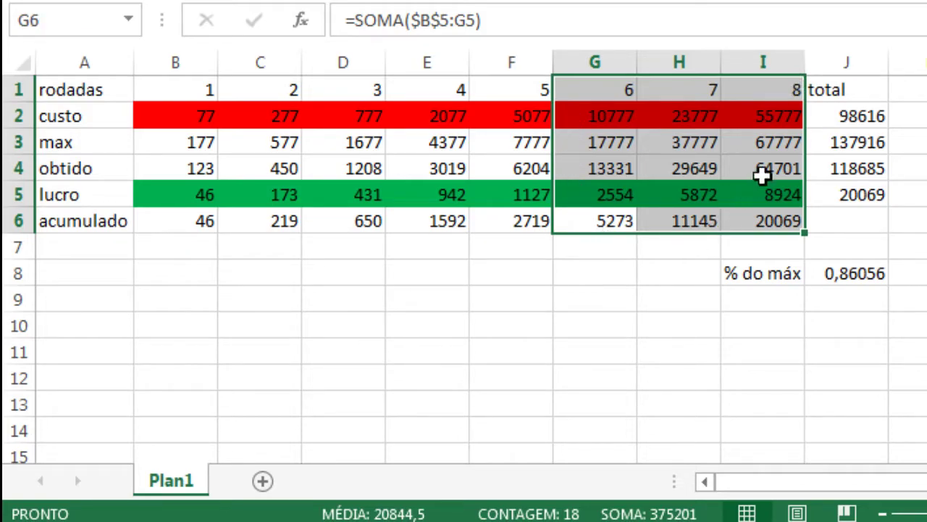
# Step through the "acumulado" values of rounds 5 to 8 in F6:I6 to compare how the accumulated profit grows.
pyautogui.click(548, 226)
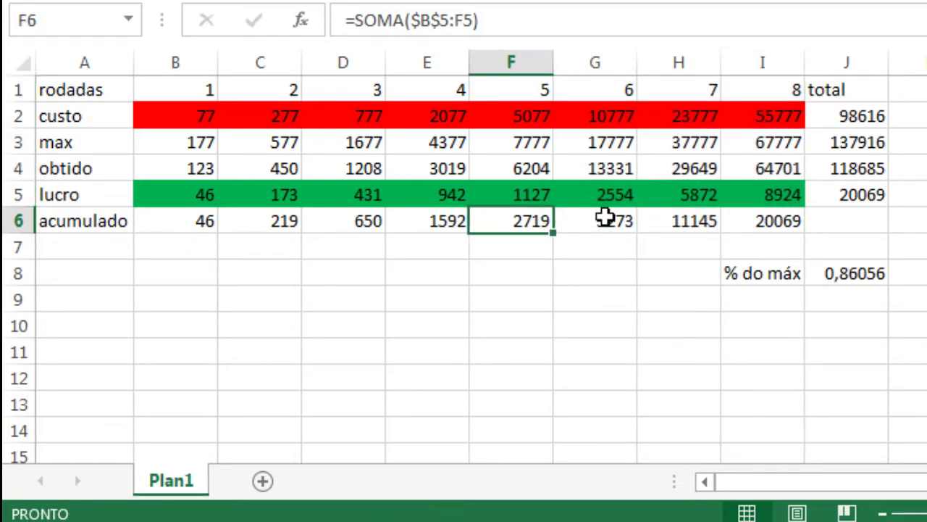
pyautogui.click(613, 222)
pyautogui.click(673, 220)
pyautogui.click(768, 221)
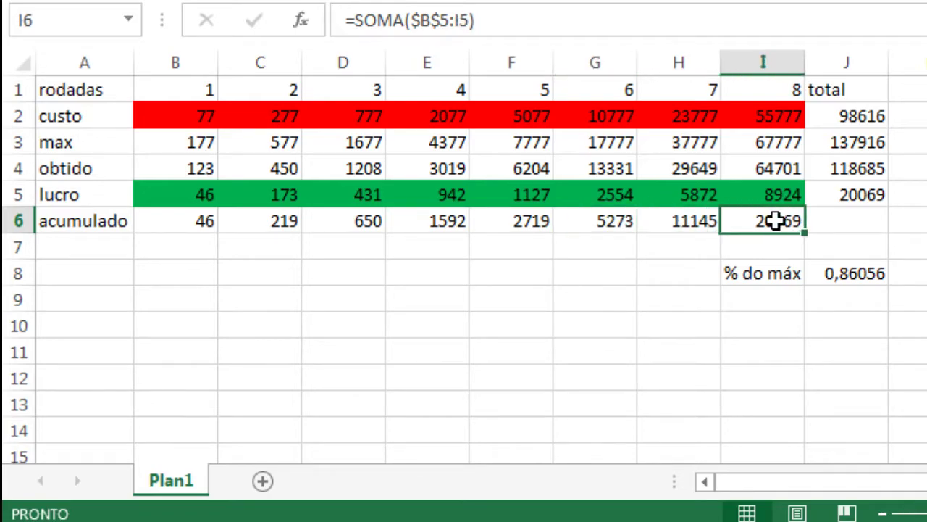
pyautogui.click(524, 221)
pyautogui.click(611, 220)
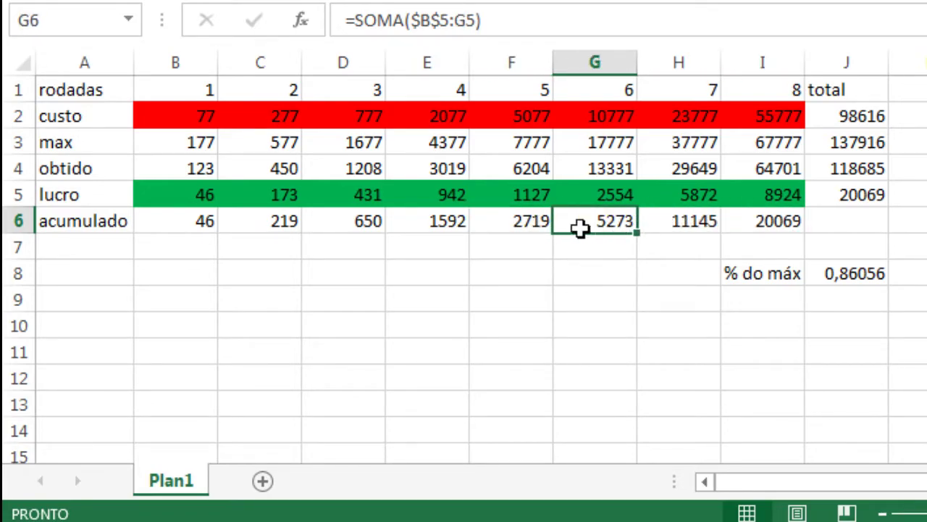
pyautogui.press('Left')
pyautogui.click(621, 222)
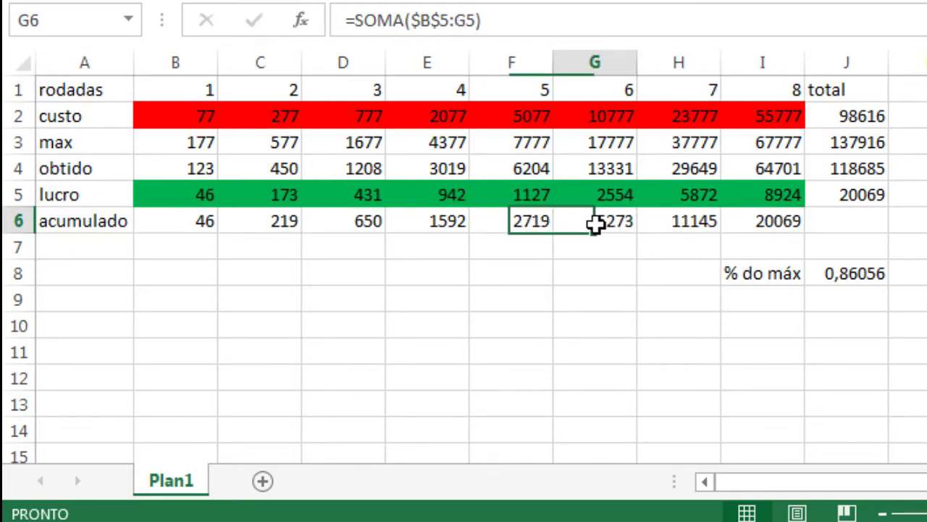
pyautogui.click(681, 224)
pyautogui.click(765, 226)
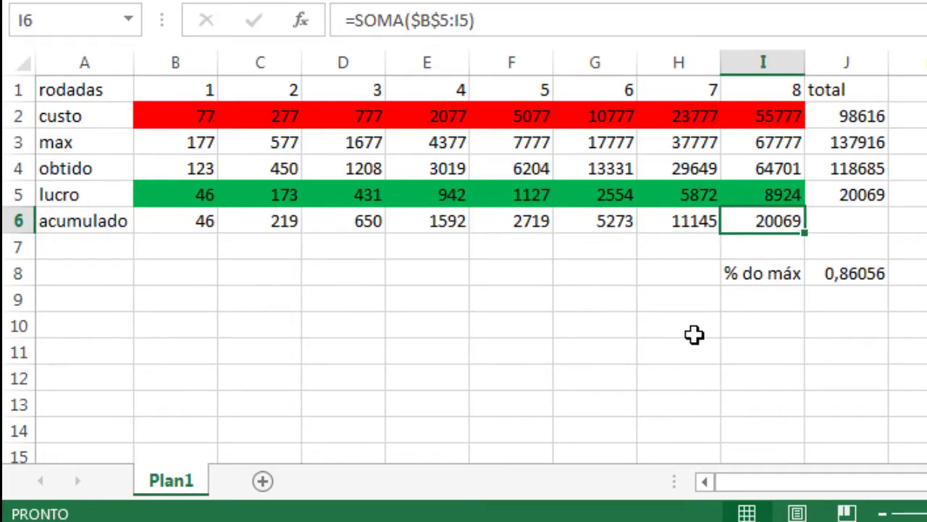
# Highlight the block of figures for rounds 1 to 7 in B1:H6, and go to round 8's "custo" in I2.
pyautogui.click(577, 323)
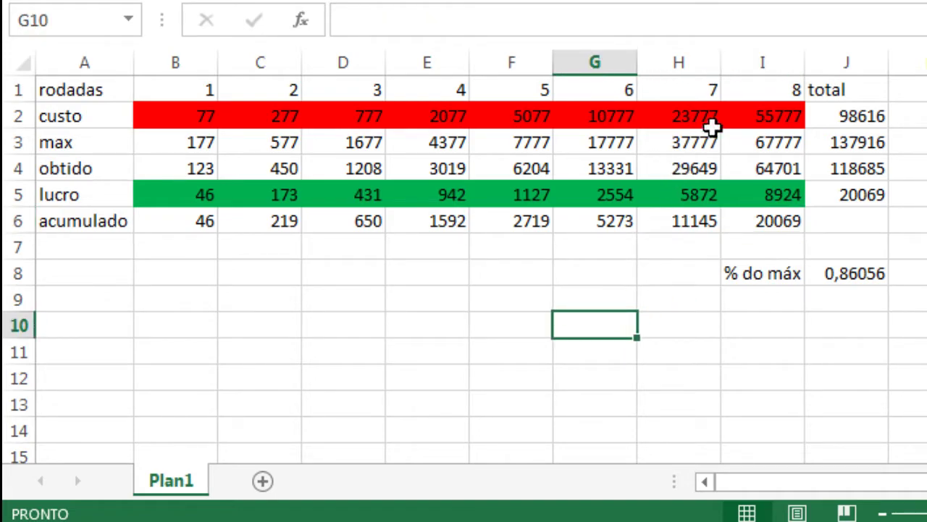
pyautogui.moveTo(703, 89); pyautogui.dragTo(202, 215)
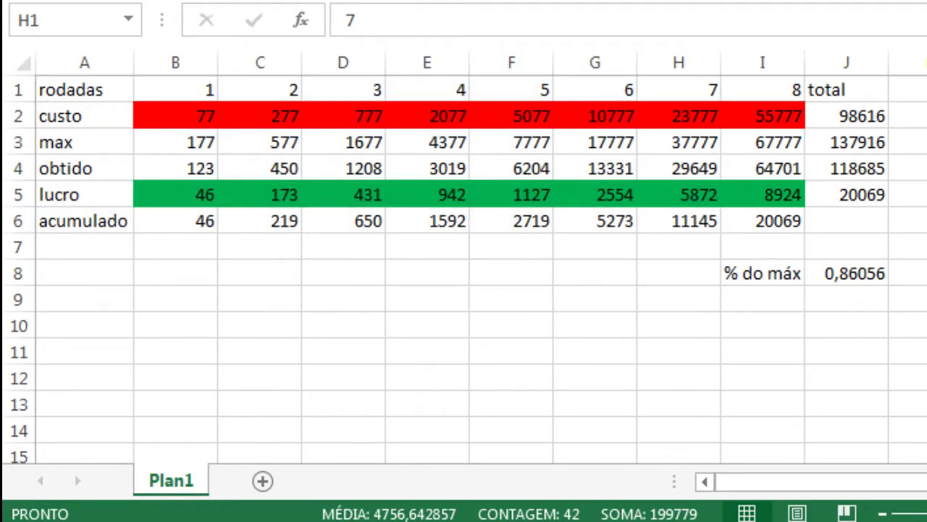
pyautogui.click(786, 124)
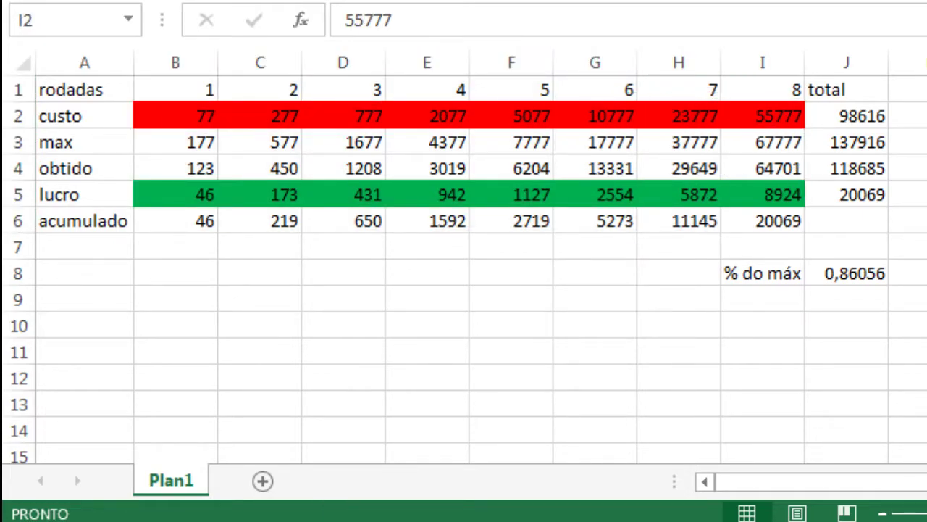
# Compare round 7's "custo" in H2 with round 8's "custo" in I2, alternating between the two cells.
pyautogui.click(706, 118)
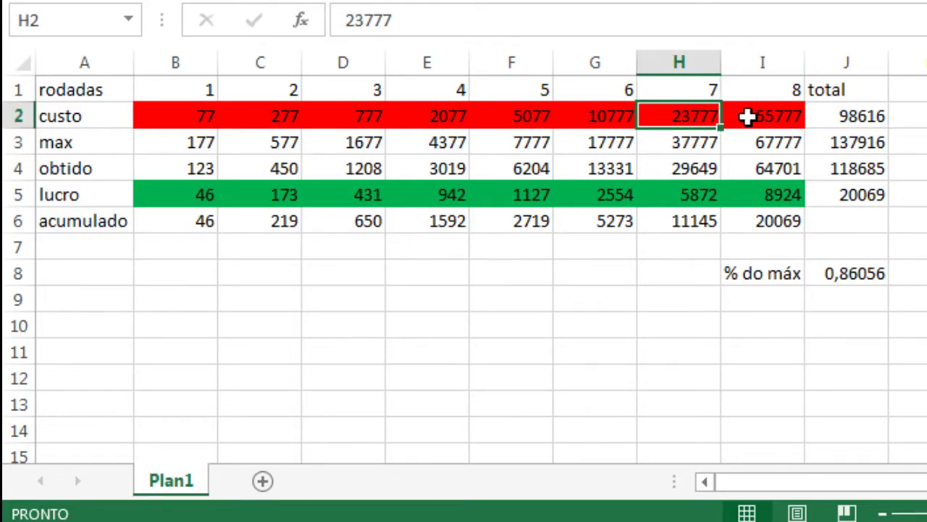
pyautogui.moveTo(745, 116); pyautogui.dragTo(701, 120)
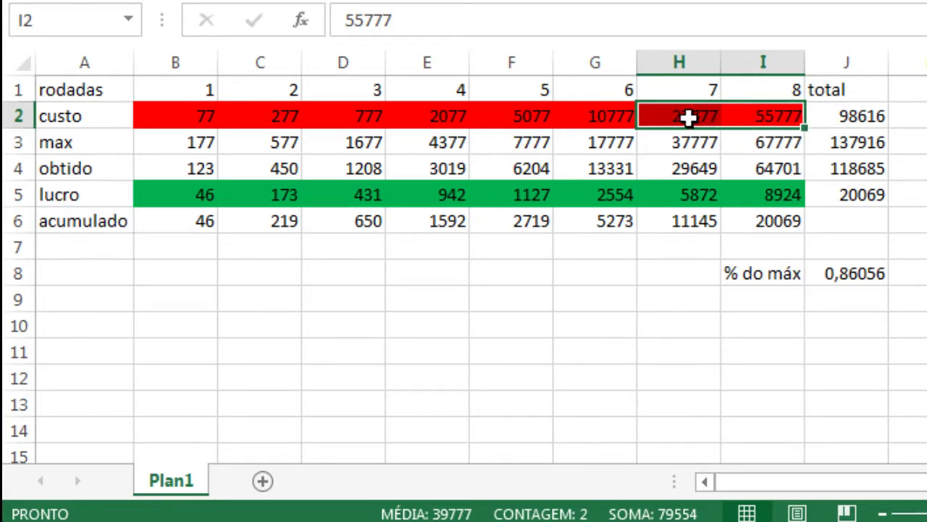
pyautogui.click(760, 116)
pyautogui.click(692, 116)
pyautogui.click(729, 118)
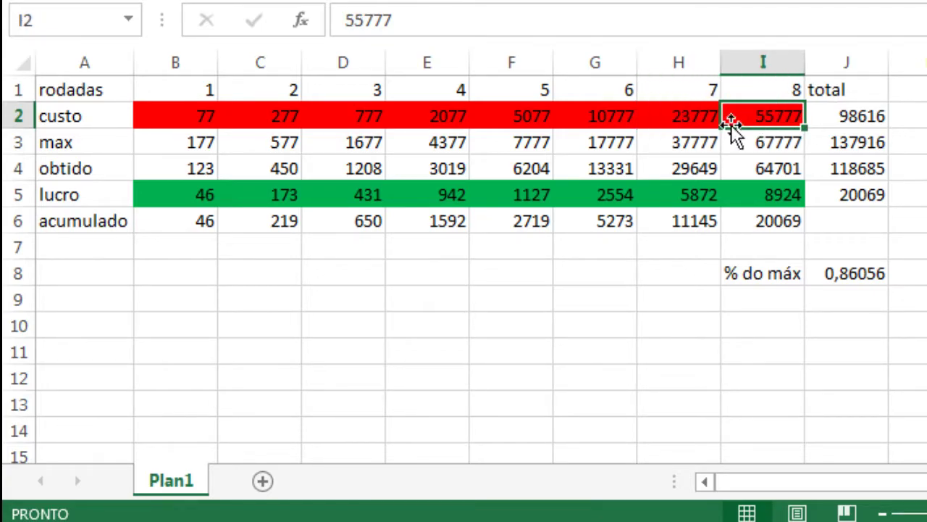
pyautogui.click(716, 122)
pyautogui.click(786, 115)
pyautogui.click(685, 105)
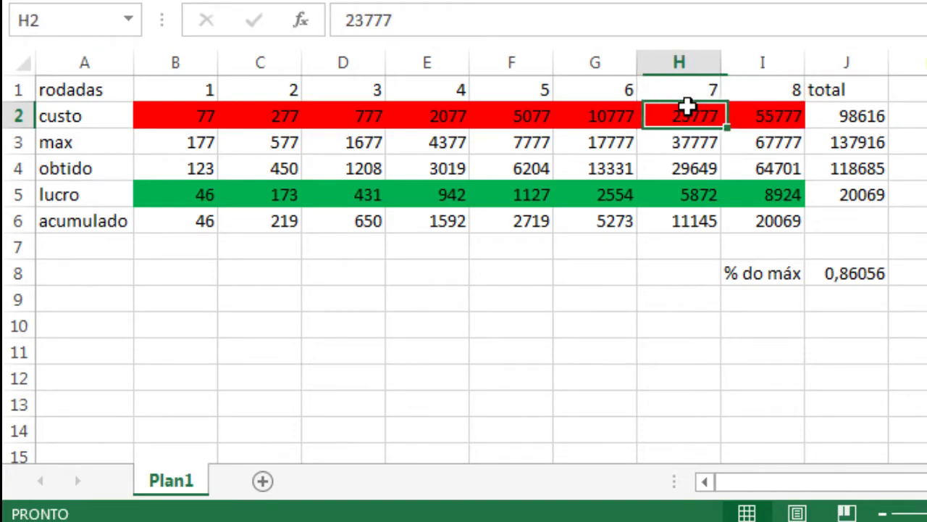
pyautogui.click(758, 115)
pyautogui.click(693, 116)
pyautogui.click(772, 118)
pyautogui.click(683, 119)
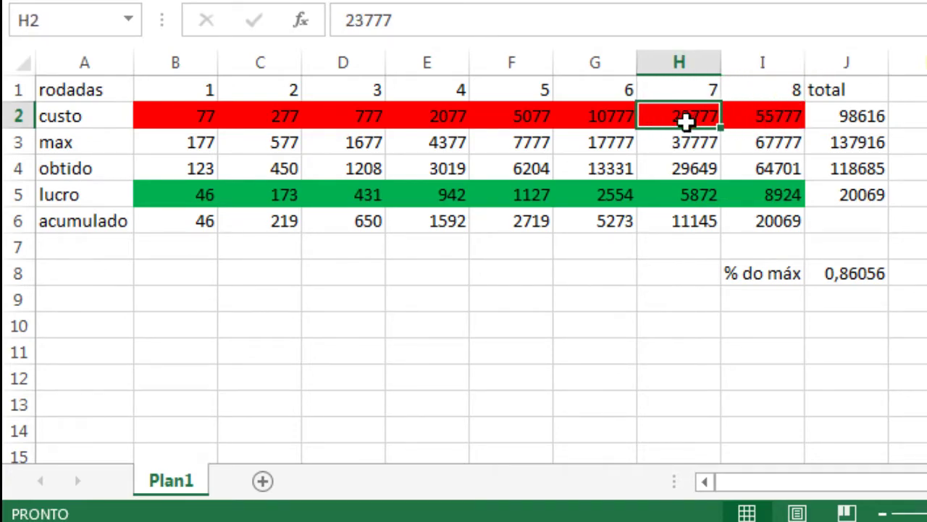
pyautogui.click(725, 117)
pyautogui.click(696, 118)
pyautogui.click(735, 120)
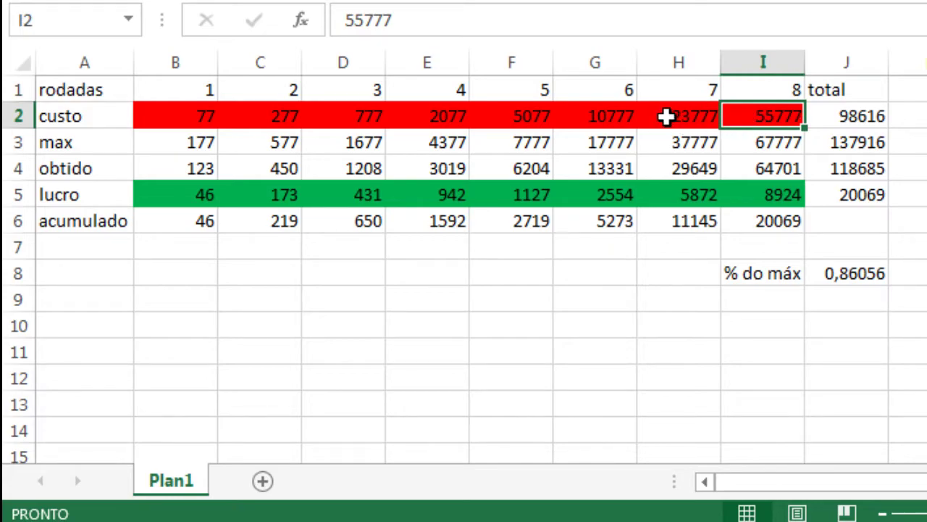
pyautogui.click(666, 117)
pyautogui.click(727, 118)
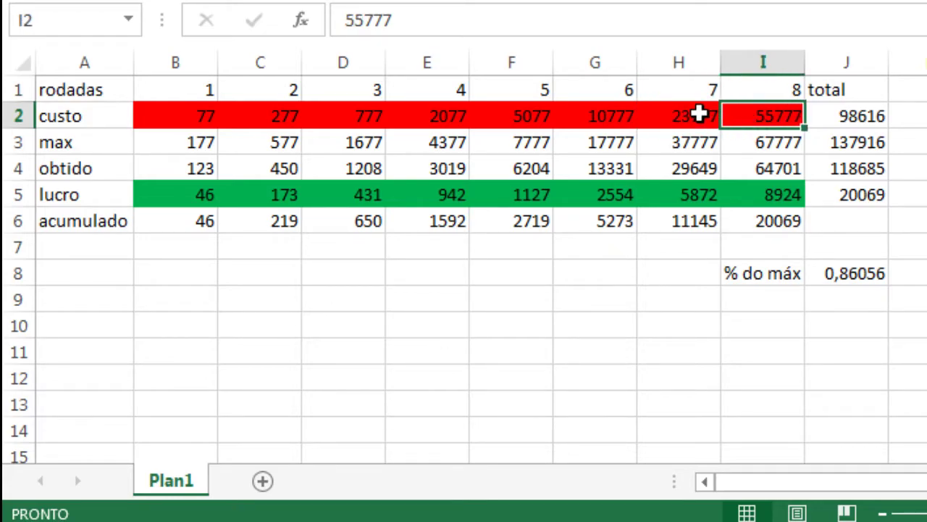
pyautogui.click(695, 118)
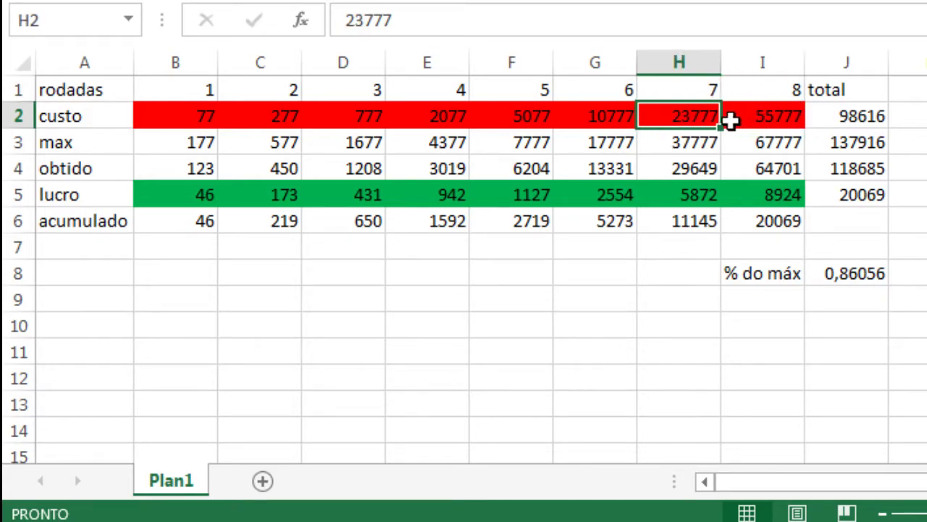
pyautogui.click(727, 121)
pyautogui.click(693, 118)
pyautogui.click(732, 118)
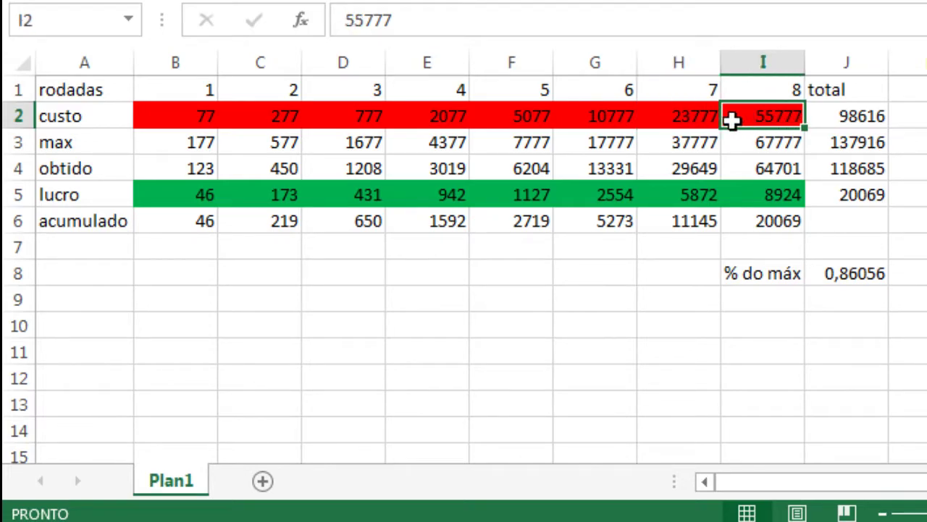
# Highlight the costs of rounds 7 and 8 together in H2:I2, and return to round 8's cost.
pyautogui.moveTo(733, 118); pyautogui.dragTo(686, 118)
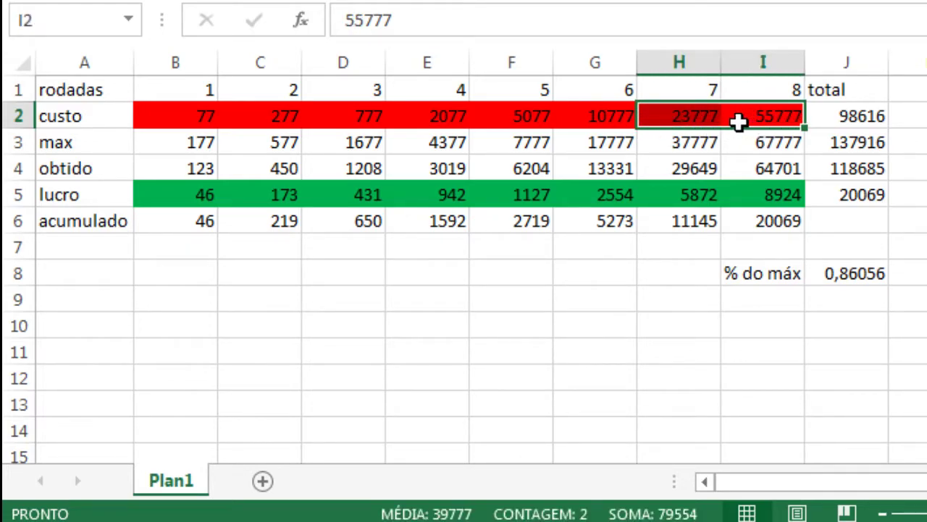
pyautogui.click(568, 358)
pyautogui.moveTo(741, 135); pyautogui.dragTo(739, 116)
pyautogui.click(745, 116)
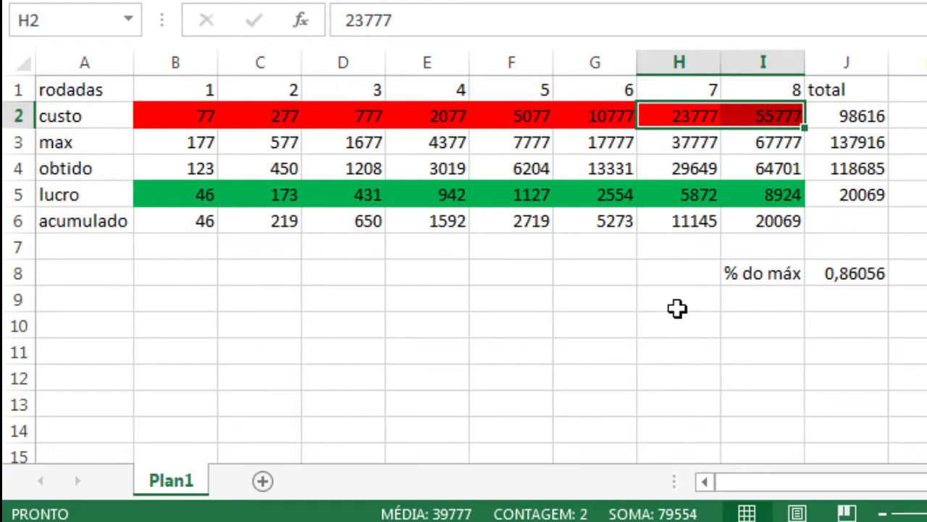
pyautogui.moveTo(679, 118); pyautogui.dragTo(751, 118)
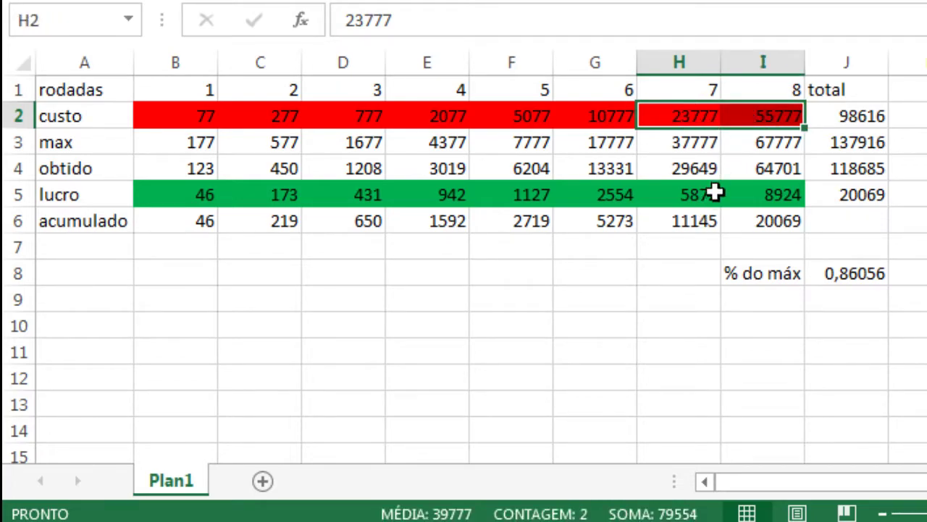
pyautogui.click(766, 120)
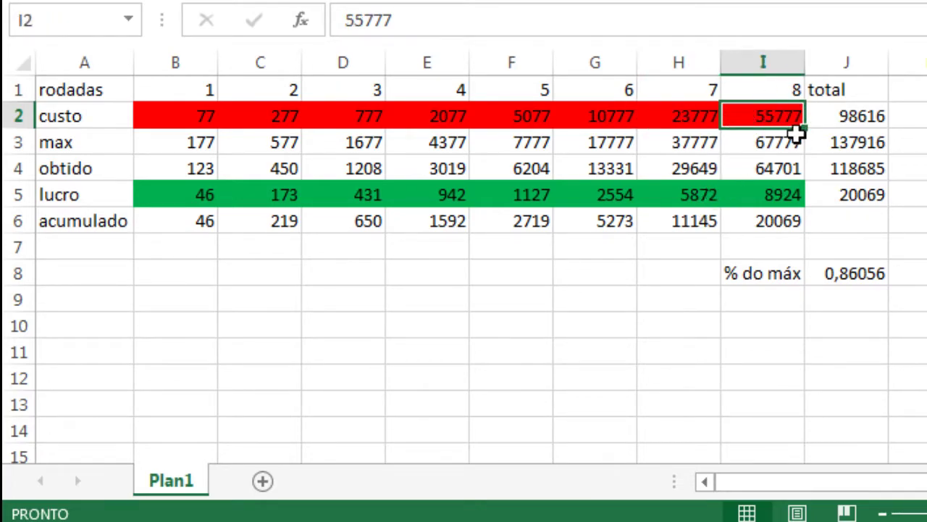
pyautogui.click(558, 273)
pyautogui.click(521, 302)
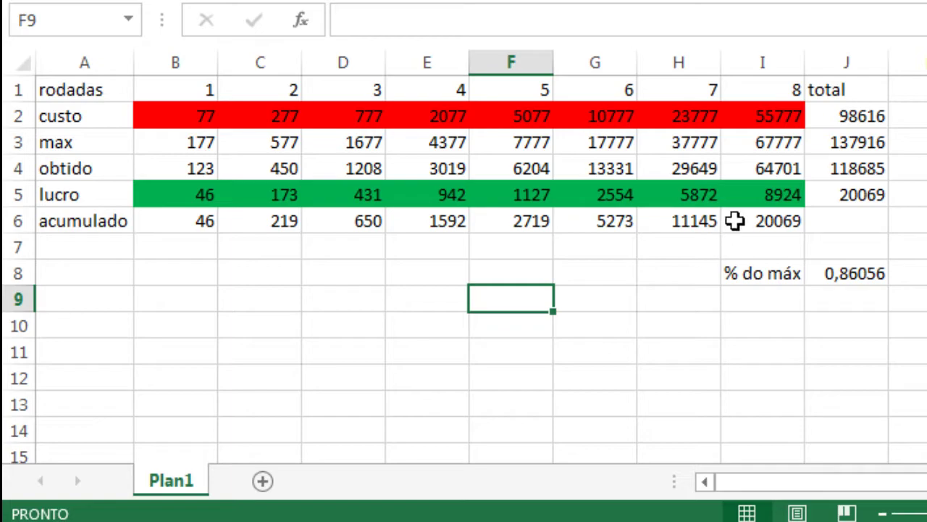
pyautogui.write('=')
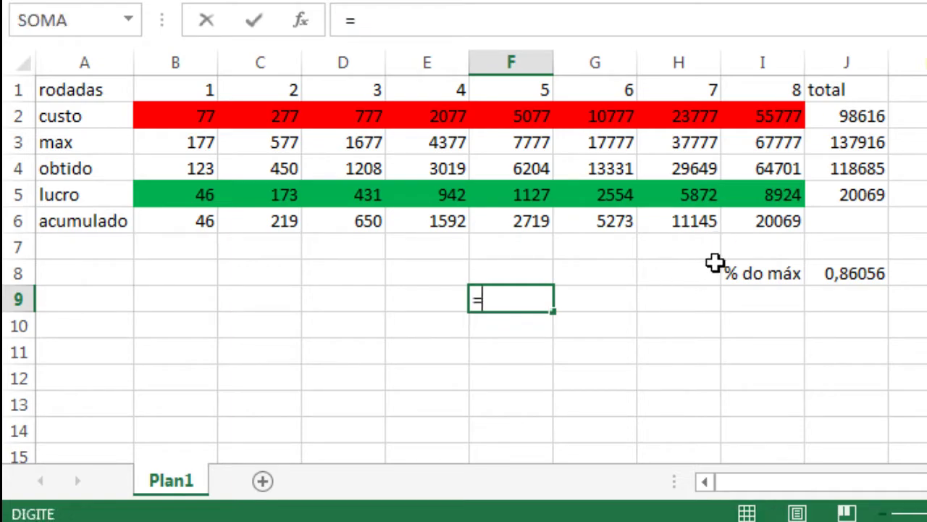
pyautogui.press('Escape')
pyautogui.click(578, 298)
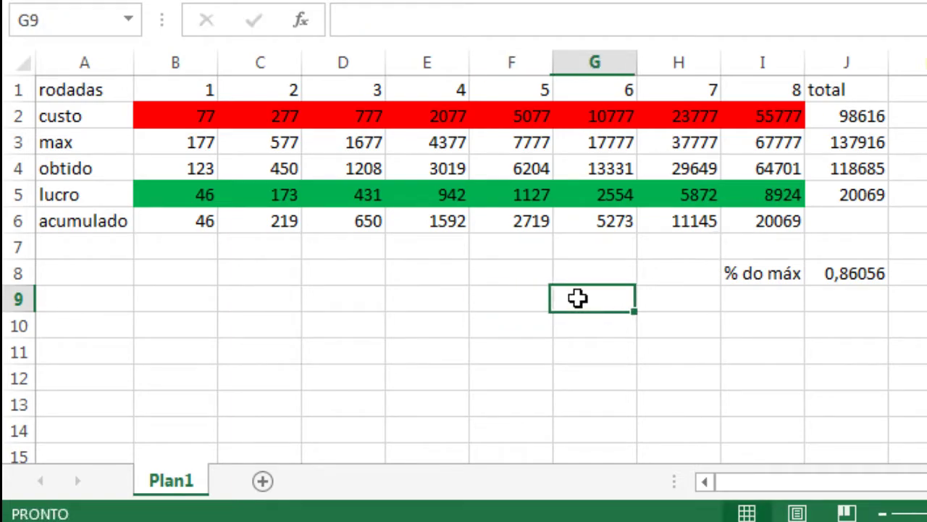
# Calculate round 8's cost minus the profit accumulated up to round 7 in G9 with the formula =I2-H6.
pyautogui.click(784, 112)
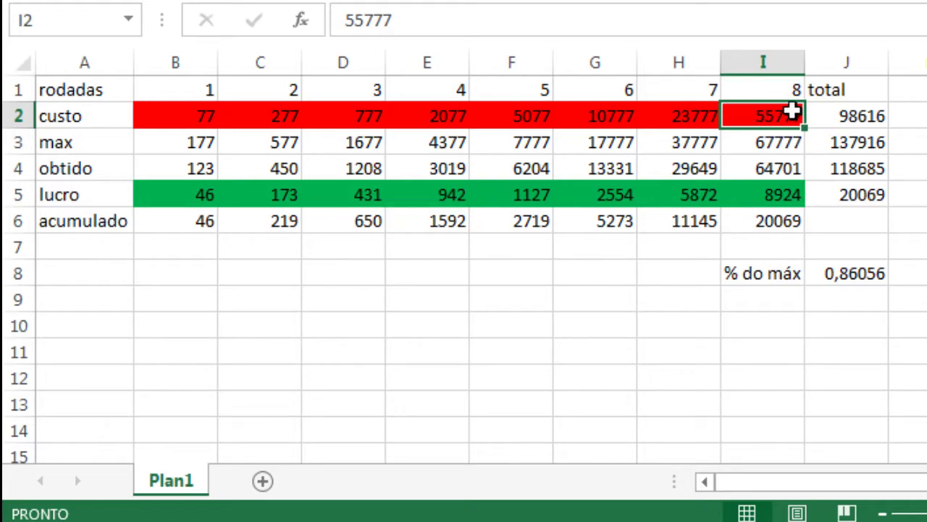
pyautogui.click(589, 304)
pyautogui.write('=')
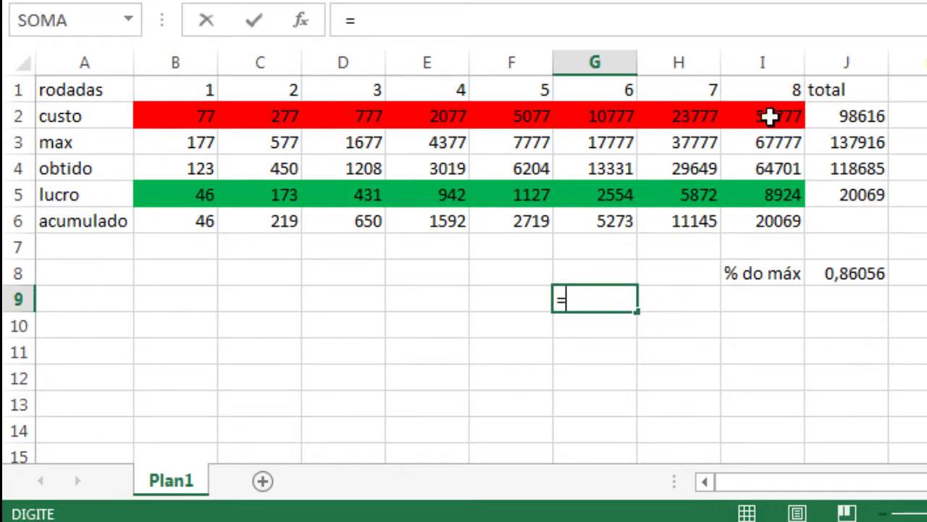
pyautogui.click(769, 116)
pyautogui.write('-')
pyautogui.click(686, 225)
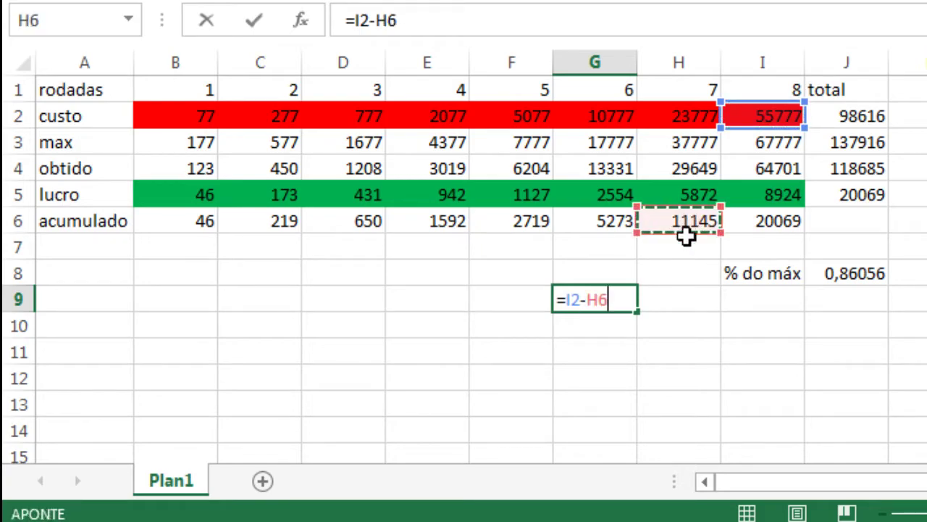
pyautogui.press('Return')
pyautogui.press('Up')
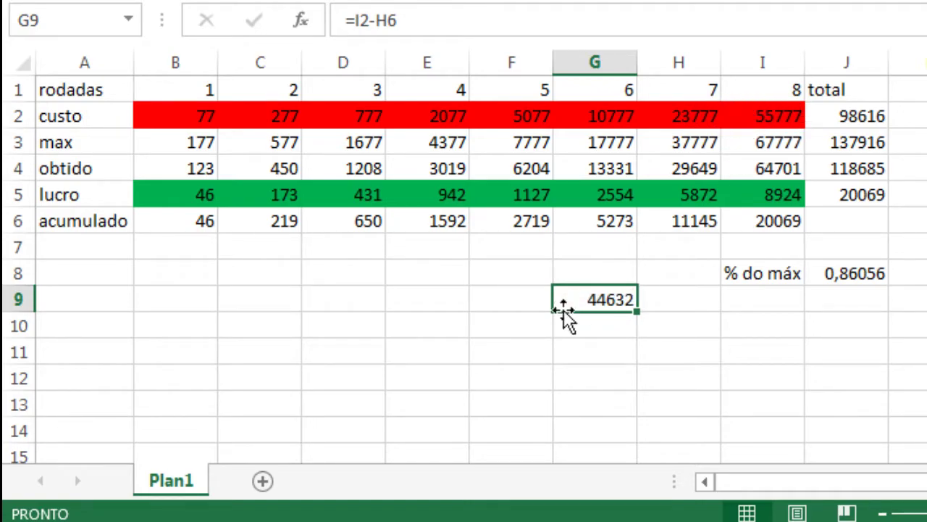
# Inspect the result of the cost-minus-accumulated-profit formula in G9.
pyautogui.click(537, 304)
pyautogui.click(558, 346)
pyautogui.click(513, 302)
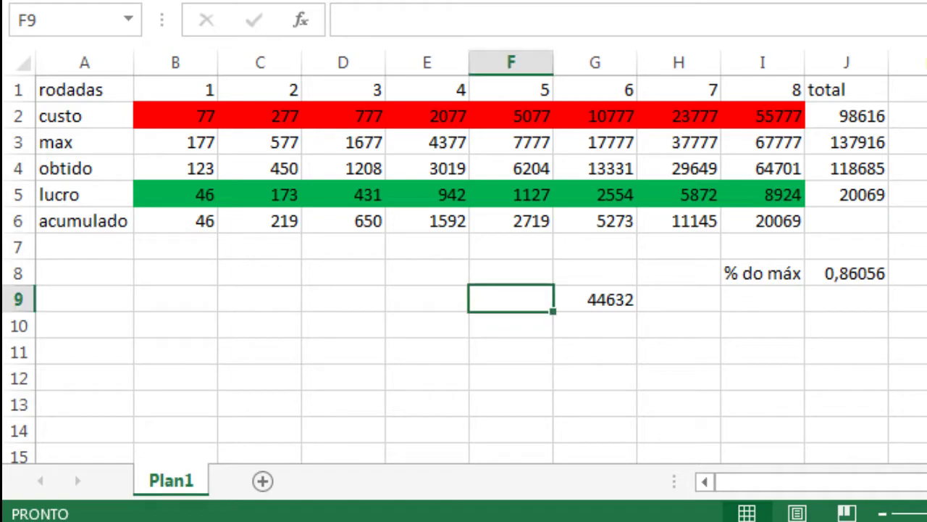
pyautogui.click(612, 299)
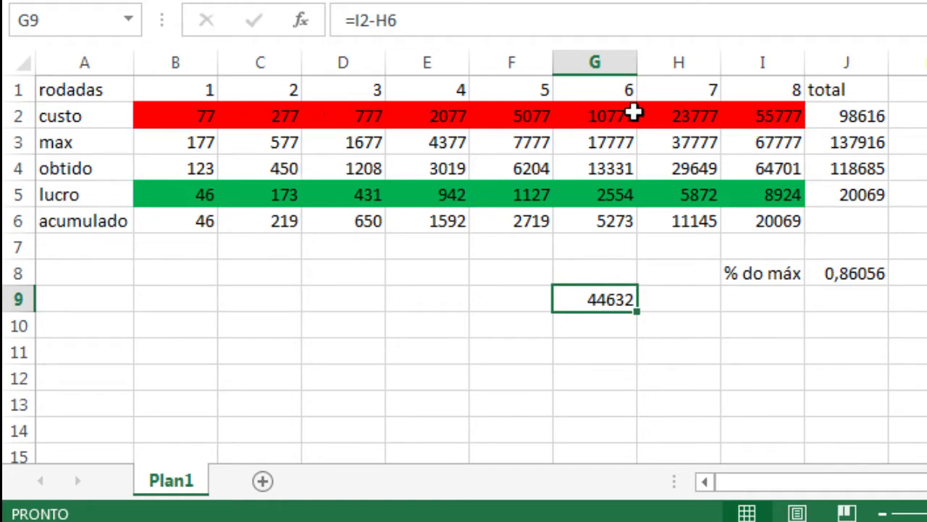
# Highlight all of round 8's figures in I1:I6, and return to the empty cell F9 beside the calculated difference.
pyautogui.moveTo(788, 88); pyautogui.dragTo(766, 228)
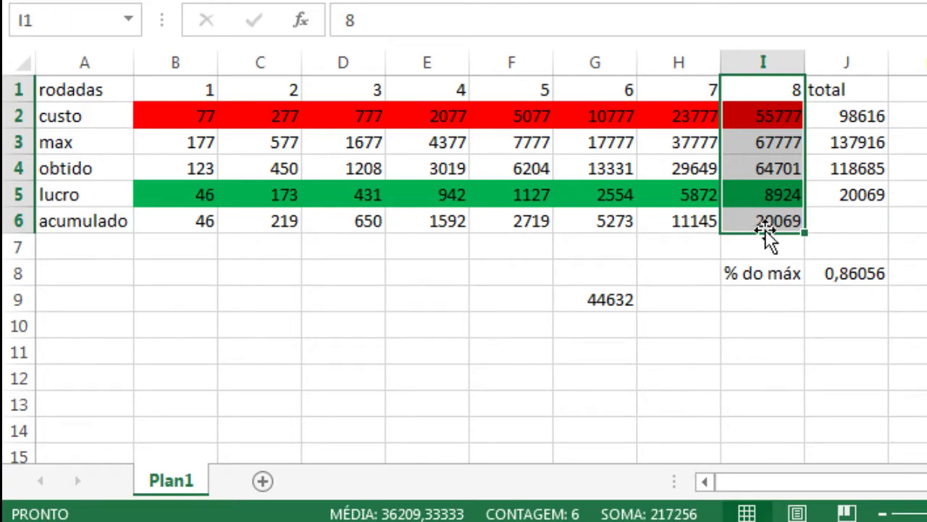
pyautogui.click(536, 297)
pyautogui.press('Right')
pyautogui.click(533, 300)
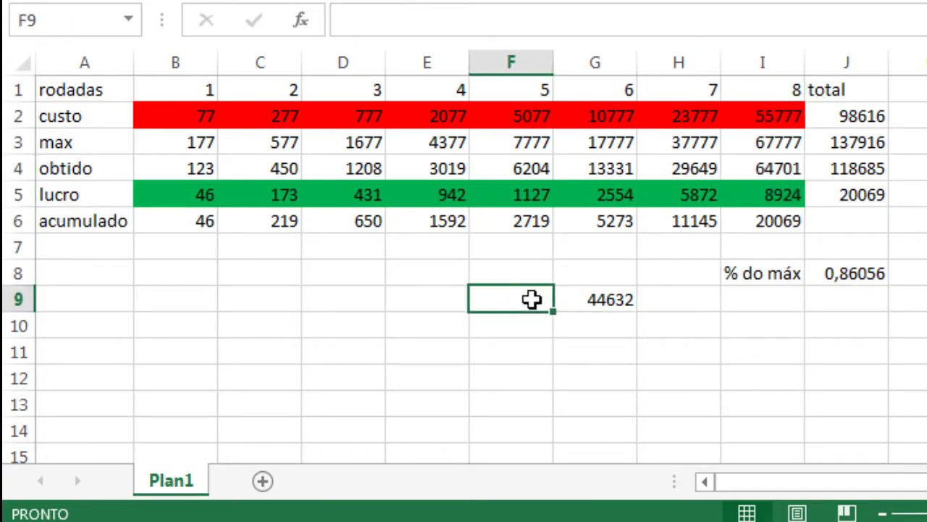
pyautogui.click(596, 303)
pyautogui.press('Down')
pyautogui.press('Down')
pyautogui.press('Up')
pyautogui.press('Up')
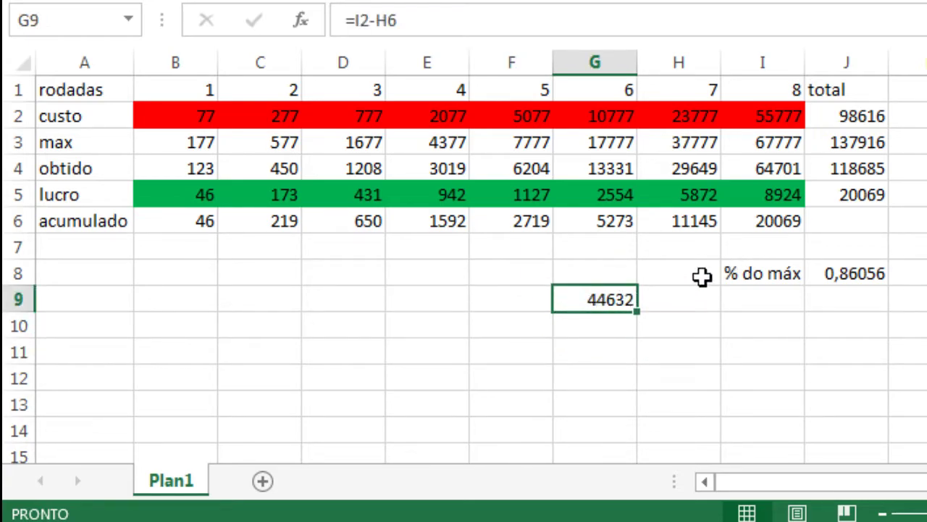
pyautogui.press('Down')
pyautogui.press('Right')
pyautogui.click(623, 300)
pyautogui.press('Up')
pyautogui.press('Up')
pyautogui.press('Right')
pyautogui.press('Right')
pyautogui.press('Right')
pyautogui.press('Right')
pyautogui.press('Right')
pyautogui.press('Up')
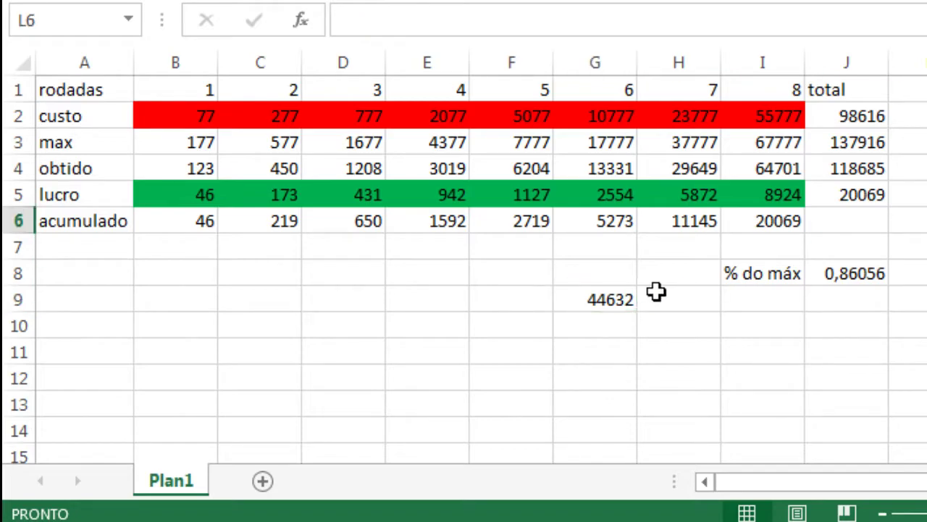
pyautogui.click(753, 142)
pyautogui.press('Right')
pyautogui.press('Right')
pyautogui.press('Right')
pyautogui.press('Down')
pyautogui.press('Down')
pyautogui.write('60')
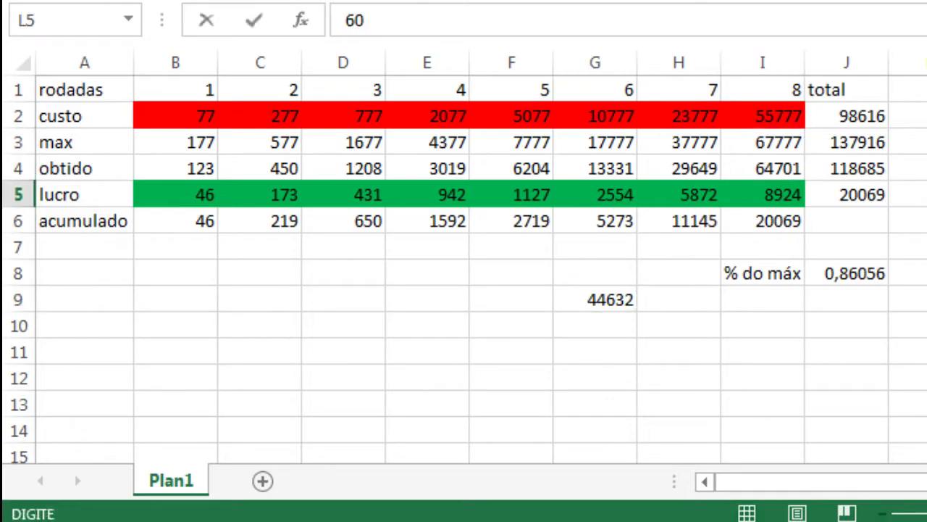
pyautogui.press('Down')
pyautogui.press('Down')
pyautogui.press('Down')
pyautogui.press('Up')
pyautogui.press('Up')
pyautogui.press('Up')
pyautogui.press('Delete')
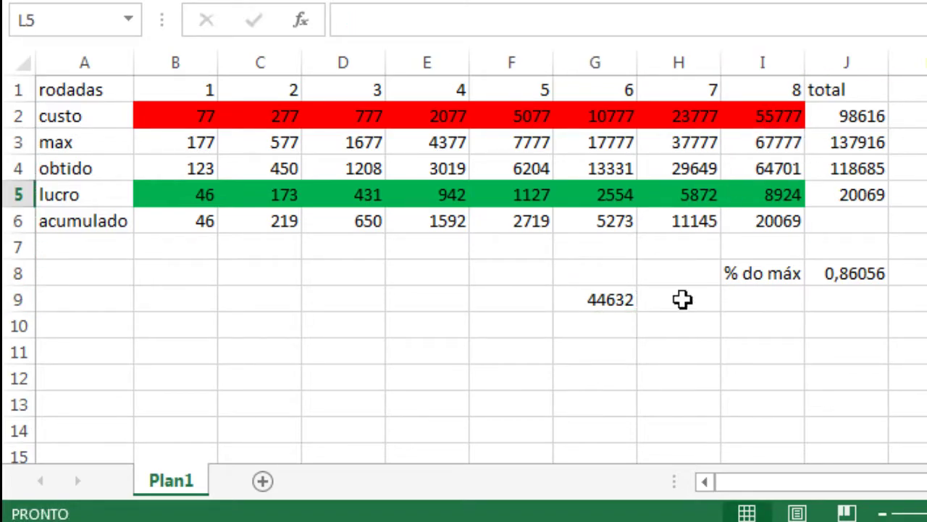
# Enter 60000 in cell E9, beside the calculated cost difference.
pyautogui.click(412, 306)
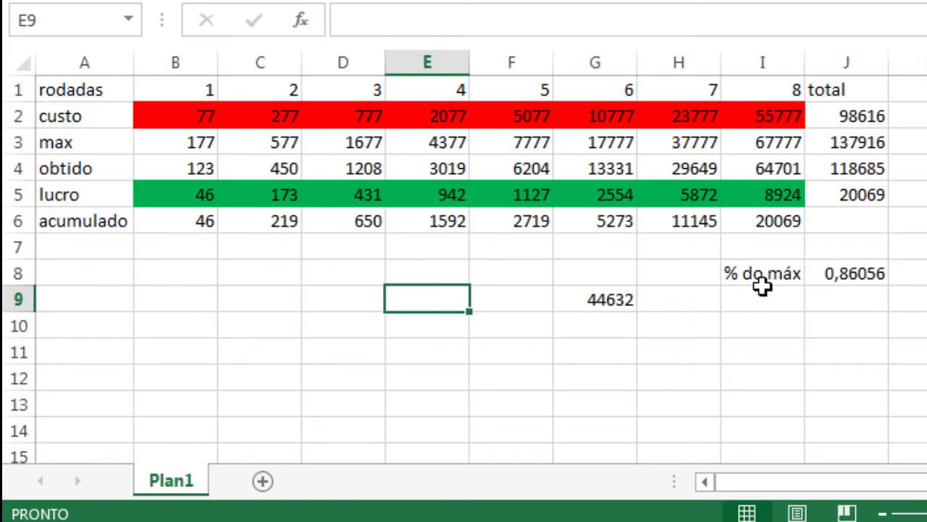
pyautogui.write('60000')
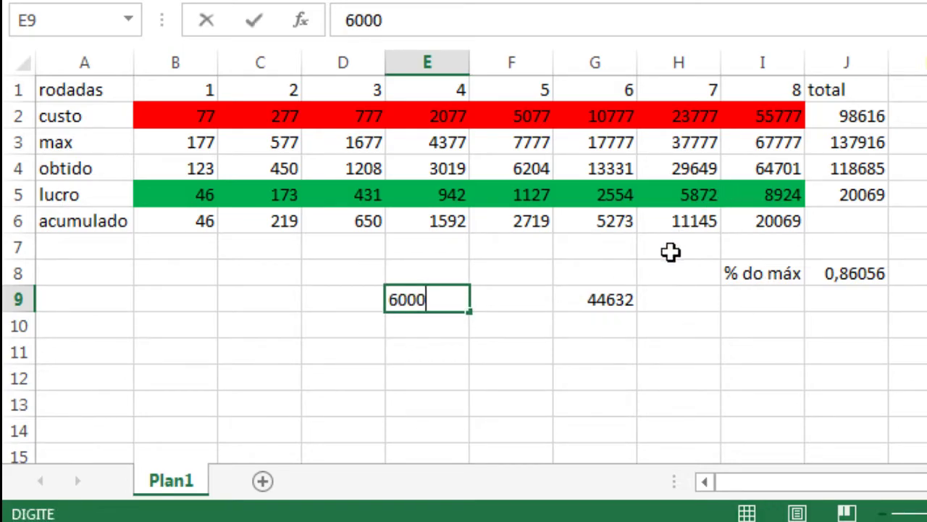
pyautogui.click(433, 367)
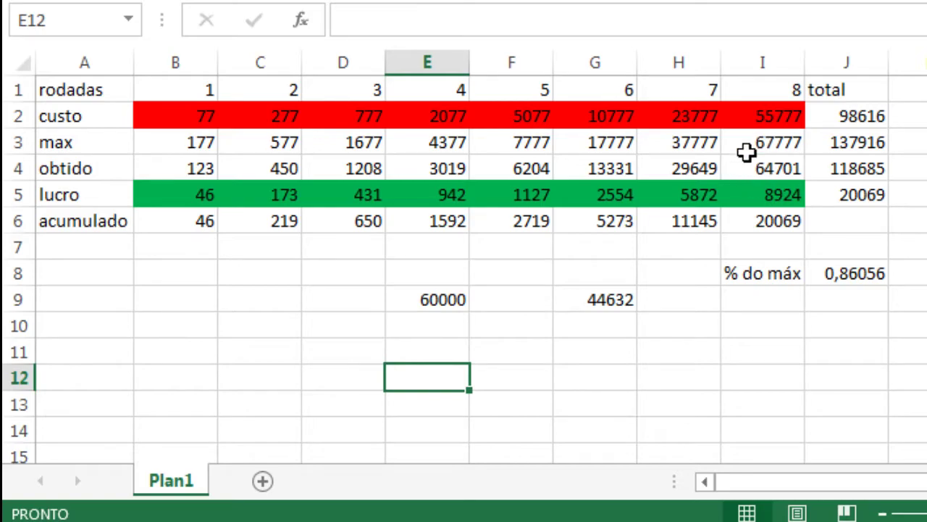
# Change the value in E9 to 64000.
pyautogui.click(443, 297)
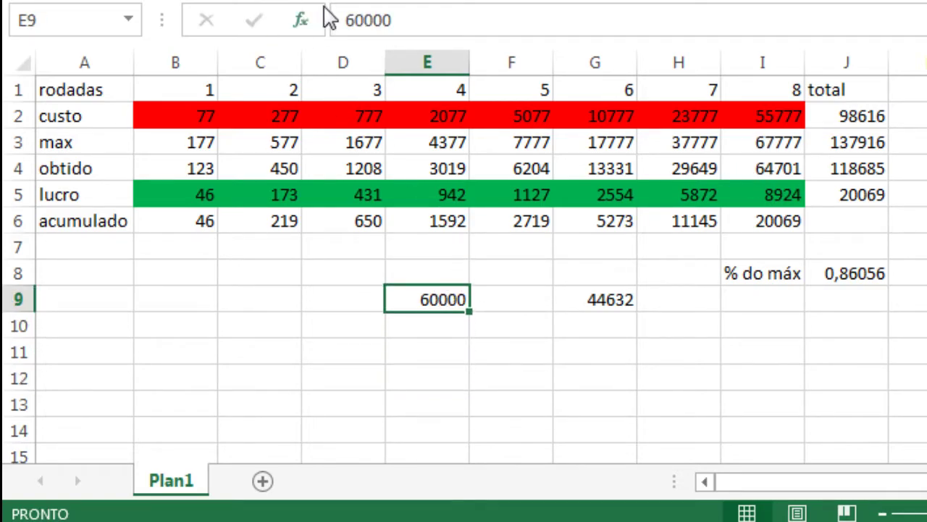
pyautogui.click(366, 20)
pyautogui.press('Delete')
pyautogui.write('5')
pyautogui.press('BackSpace')
pyautogui.write('4')
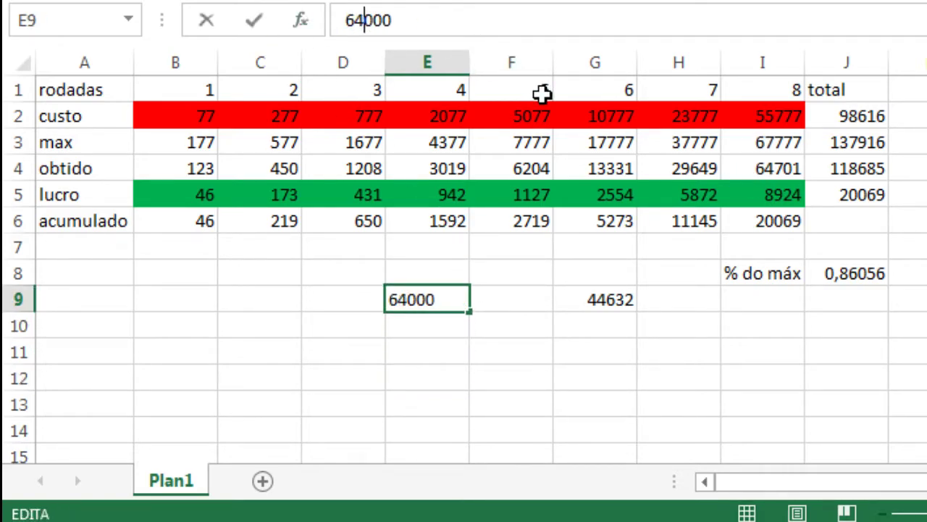
pyautogui.press('Return')
pyautogui.press('Up')
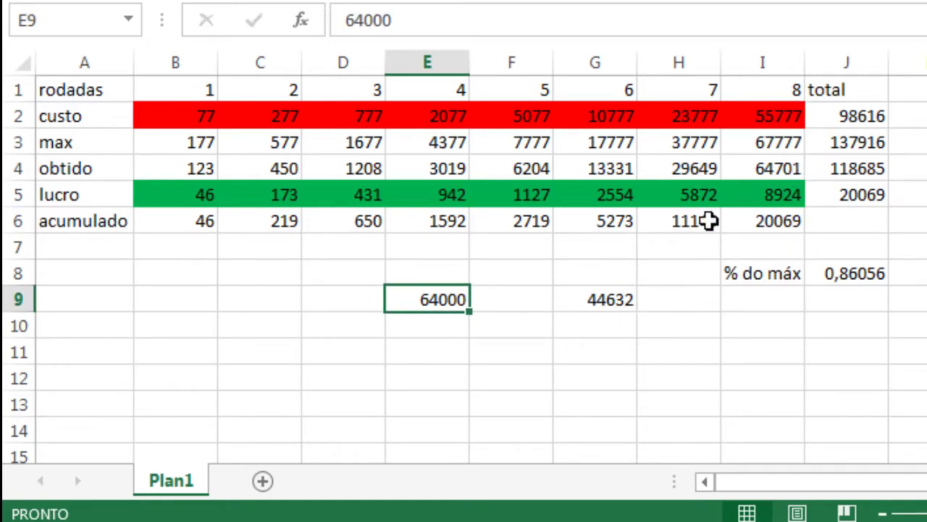
# Move the 64000 value from E9 to D9, freeing the cell beside it.
pyautogui.moveTo(448, 313); pyautogui.dragTo(359, 315)
pyautogui.click(415, 295)
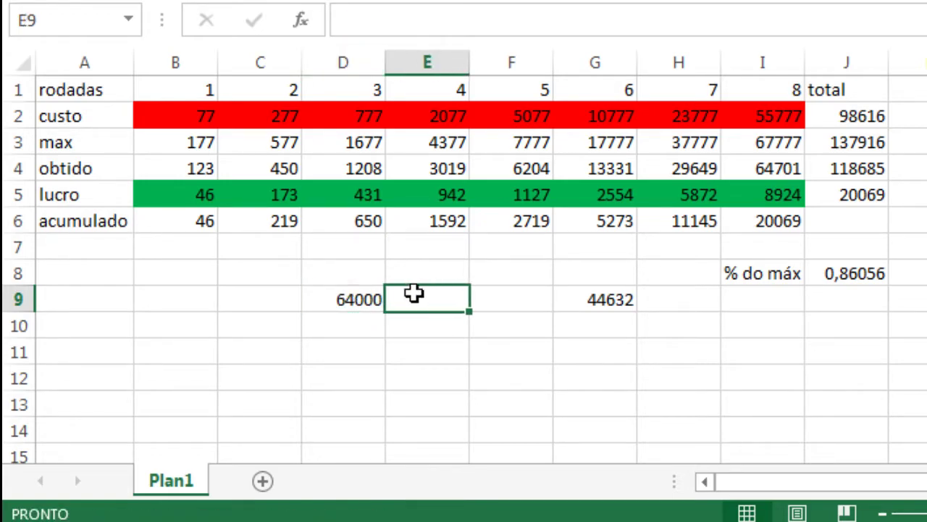
pyautogui.click(364, 300)
pyautogui.click(434, 300)
pyautogui.click(358, 310)
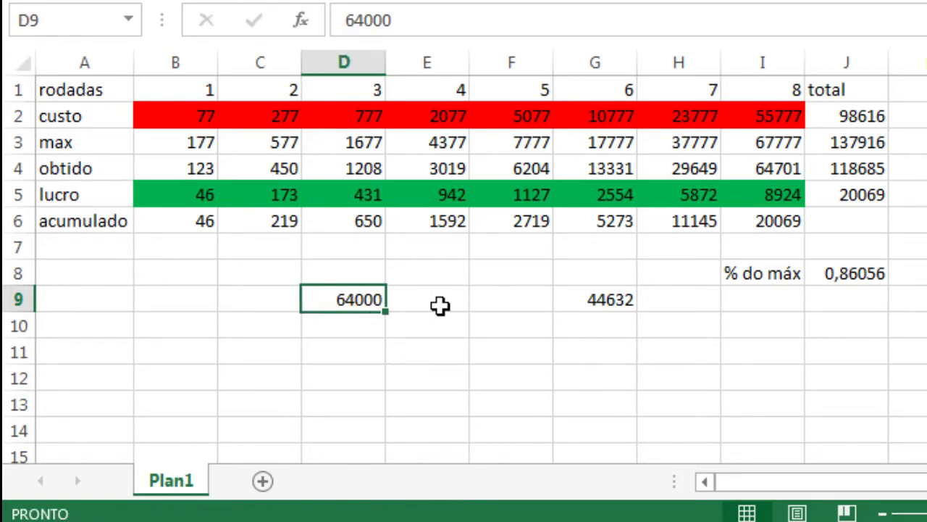
pyautogui.click(440, 305)
pyautogui.click(377, 303)
# Calculate the value in D9 minus 40000 in E9 with the formula =D9-40000.
pyautogui.click(431, 300)
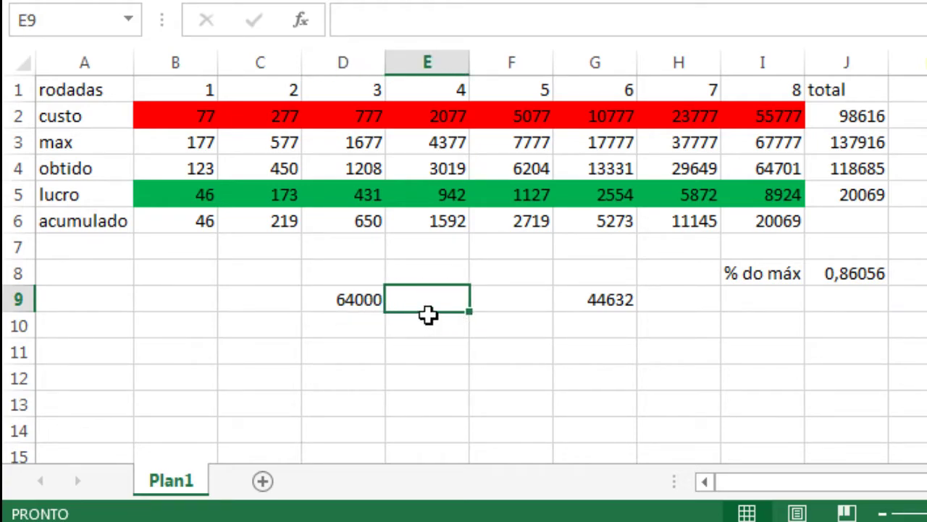
pyautogui.write('=')
pyautogui.click(343, 299)
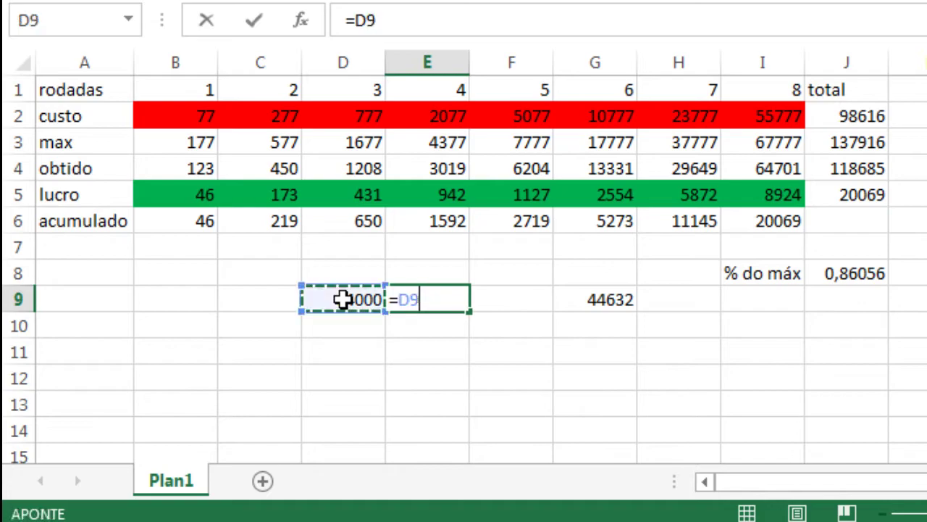
pyautogui.write('-1')
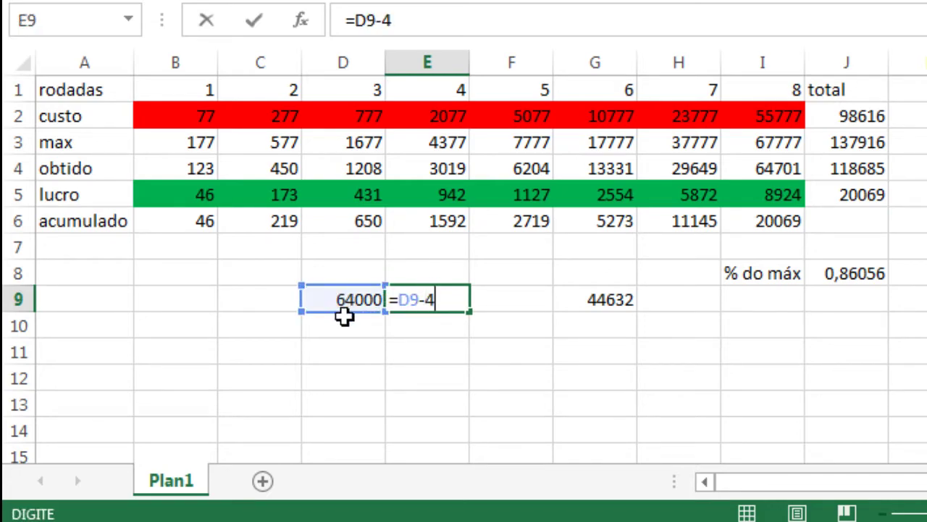
pyautogui.write('0000')
pyautogui.click(518, 300)
pyautogui.click(432, 294)
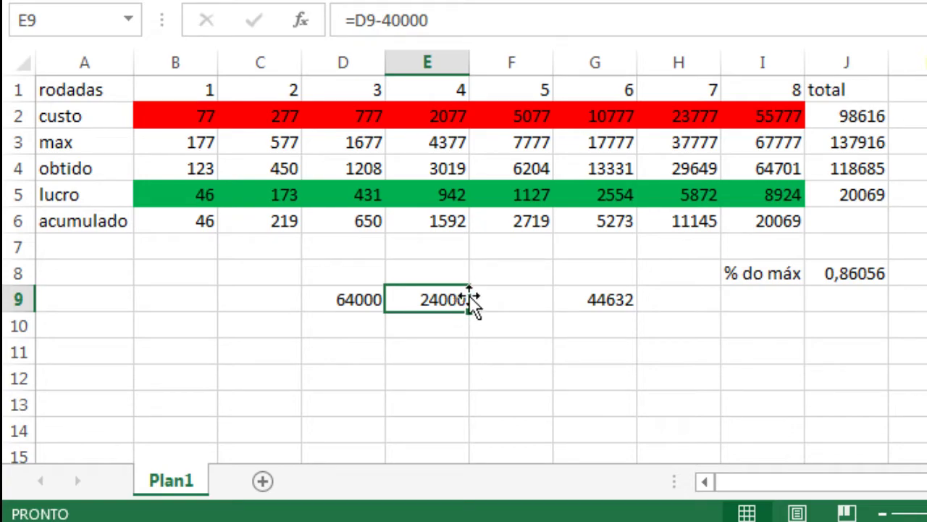
pyautogui.click(569, 296)
pyautogui.click(508, 300)
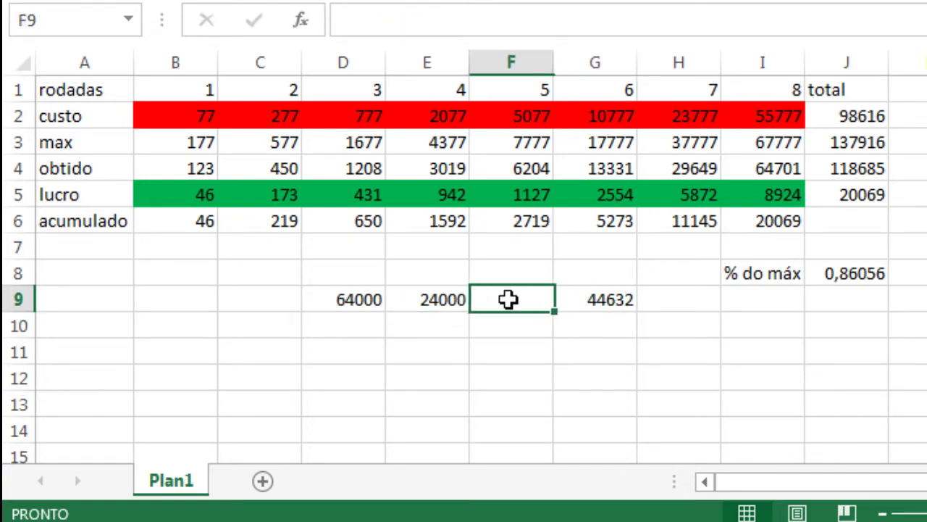
pyautogui.write('->')
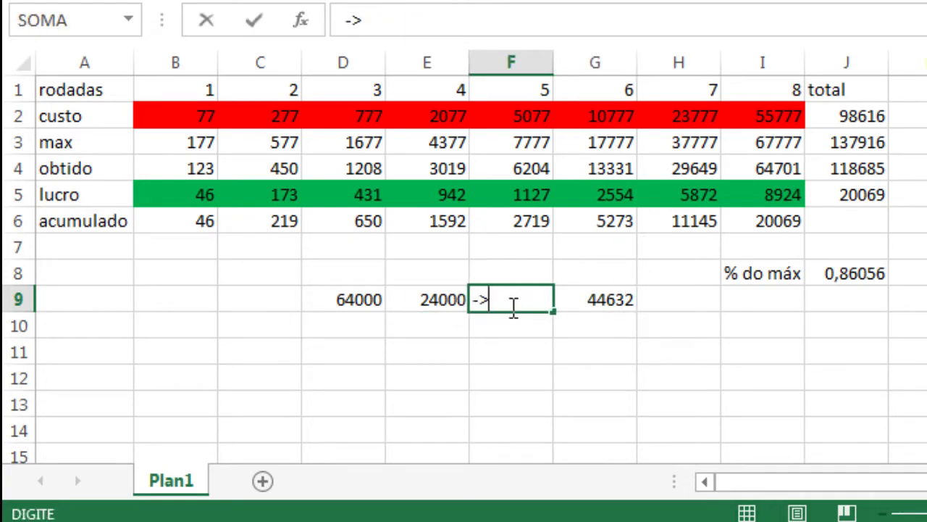
pyautogui.click(528, 352)
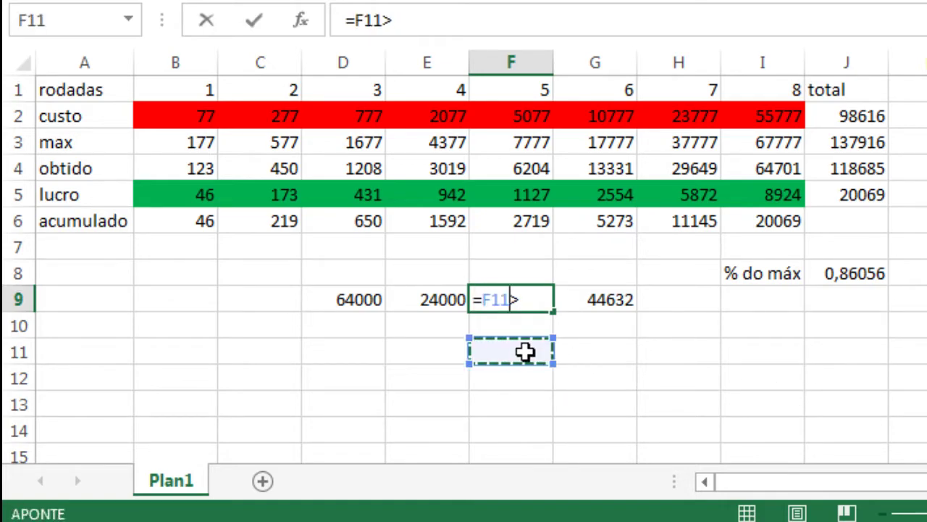
pyautogui.press('Escape')
pyautogui.click(531, 326)
pyautogui.click(529, 297)
# Highlight E9:G9 to compare the subtraction result with the diamonds needed in G9, and check round 8's cost in I2.
pyautogui.click(445, 302)
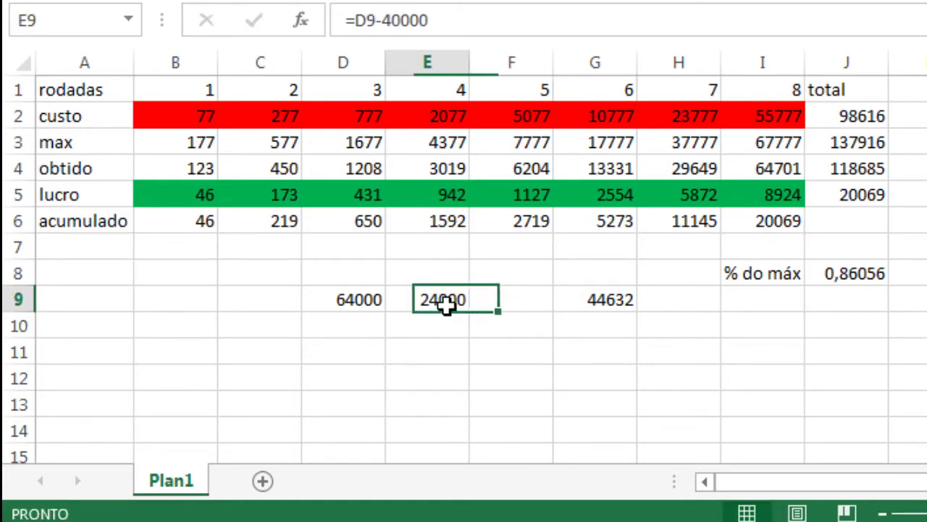
pyautogui.click(584, 300)
pyautogui.click(458, 299)
pyautogui.moveTo(458, 299); pyautogui.dragTo(577, 298)
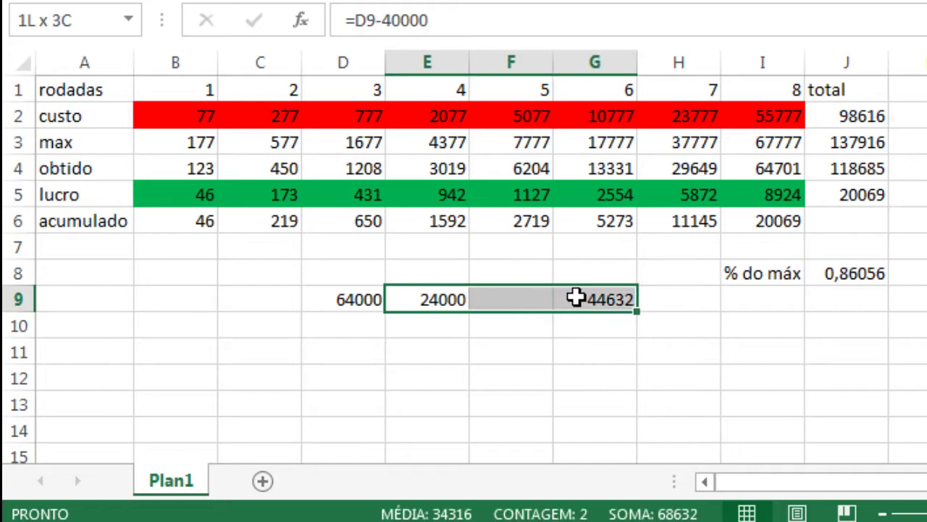
pyautogui.click(448, 307)
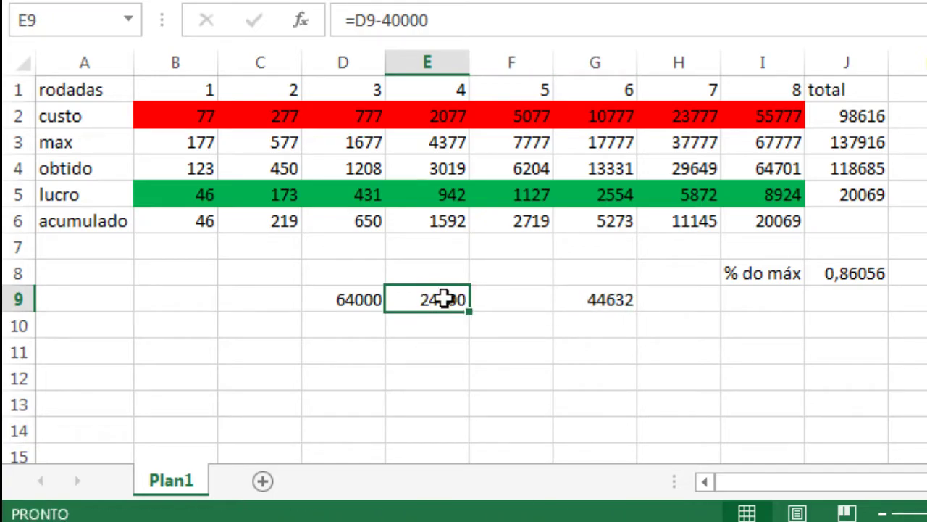
pyautogui.click(598, 299)
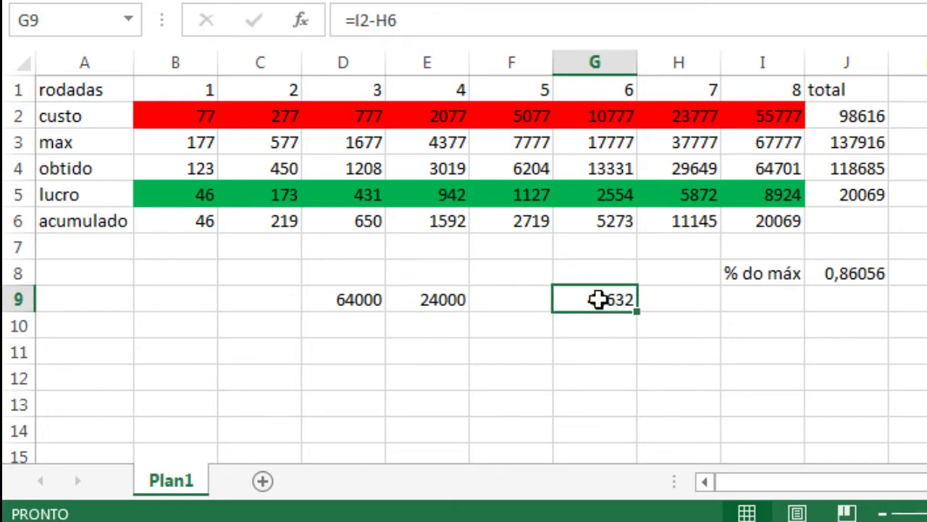
pyautogui.click(780, 116)
# Clear the formula from E9 and move the 64000 value from D9 to C9.
pyautogui.click(449, 299)
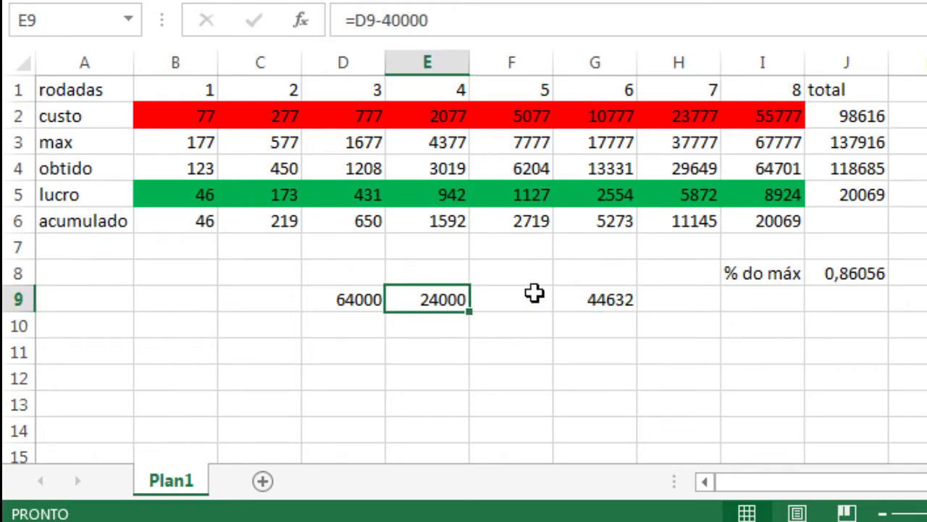
pyautogui.press('Delete')
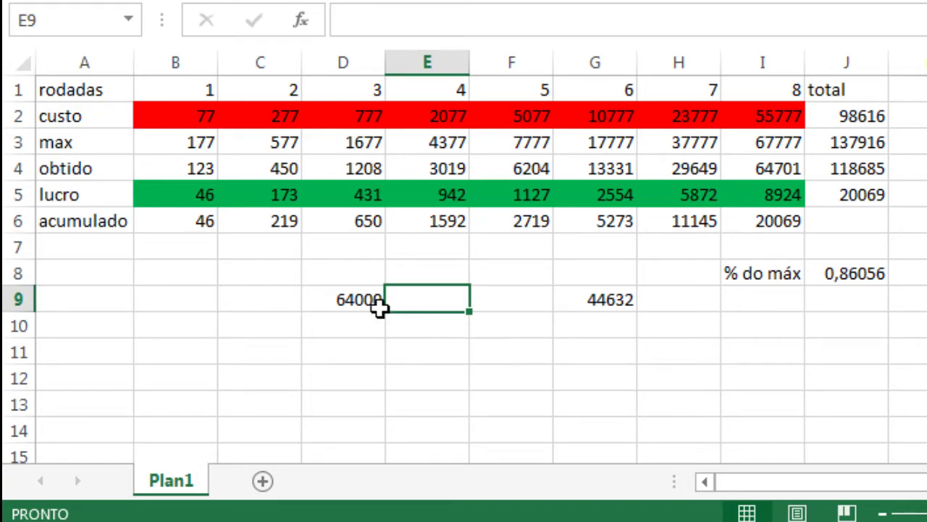
pyautogui.click(377, 304)
pyautogui.click(361, 319)
pyautogui.click(357, 305)
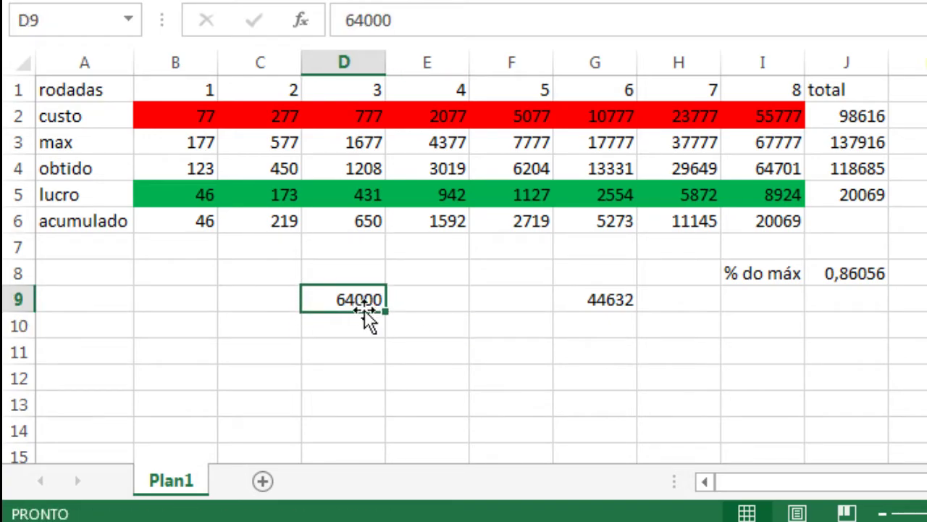
pyautogui.moveTo(367, 311); pyautogui.dragTo(301, 315)
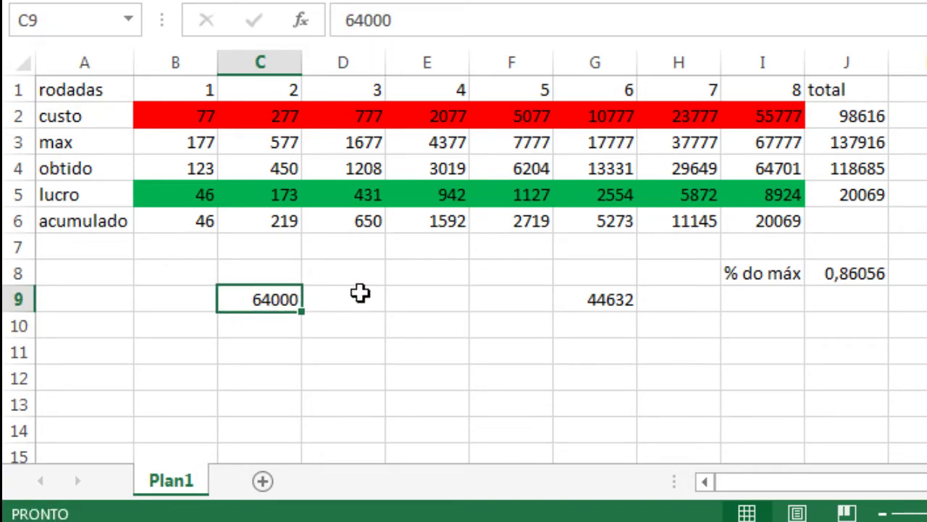
# Enter 35000 in cell E9, between the 64000 value and the calculated cost difference.
pyautogui.click(422, 307)
pyautogui.write('35000')
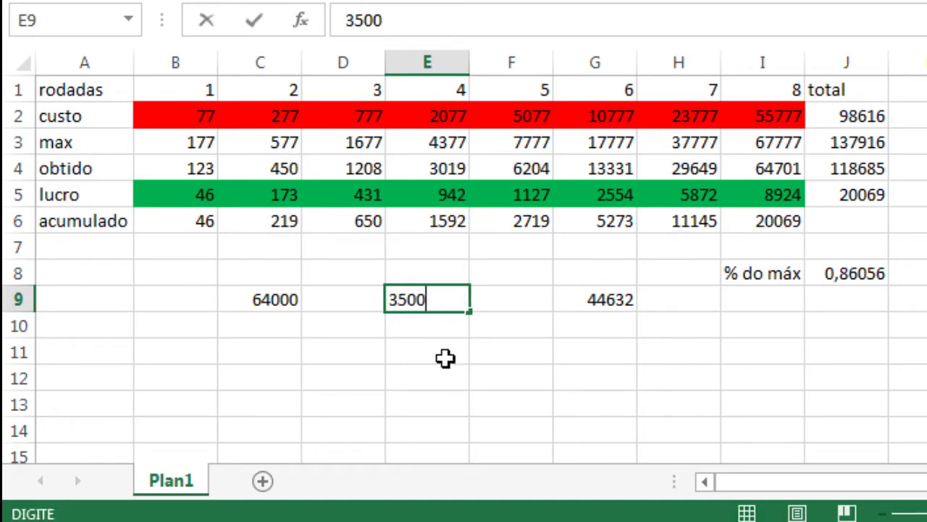
pyautogui.click(445, 358)
pyautogui.click(451, 300)
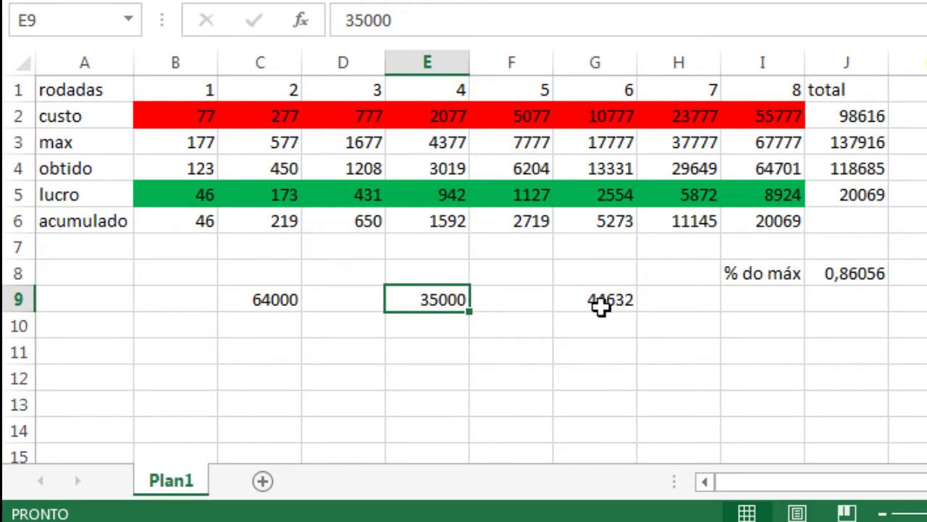
# Highlight the costs of all eight rounds in B2:I2, and return to the 64000 value in C9.
pyautogui.moveTo(182, 117); pyautogui.dragTo(750, 116)
pyautogui.click(619, 327)
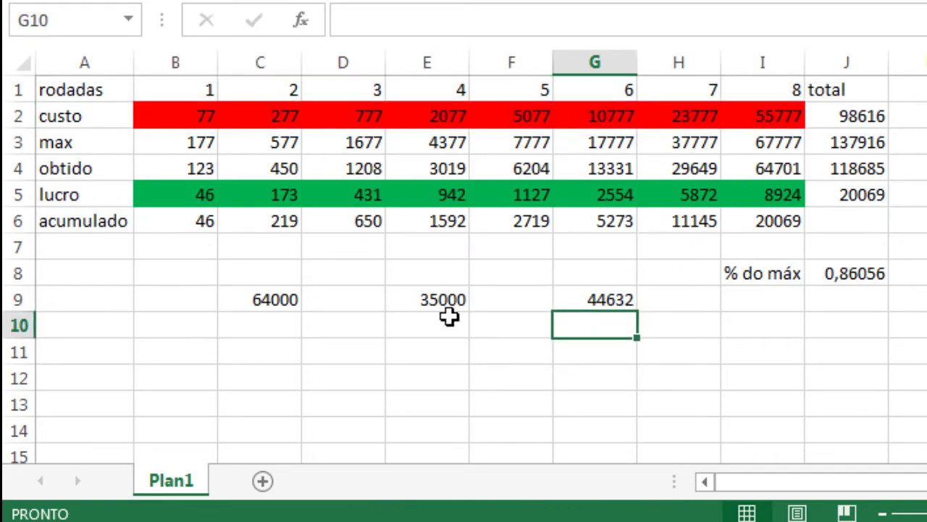
pyautogui.click(432, 301)
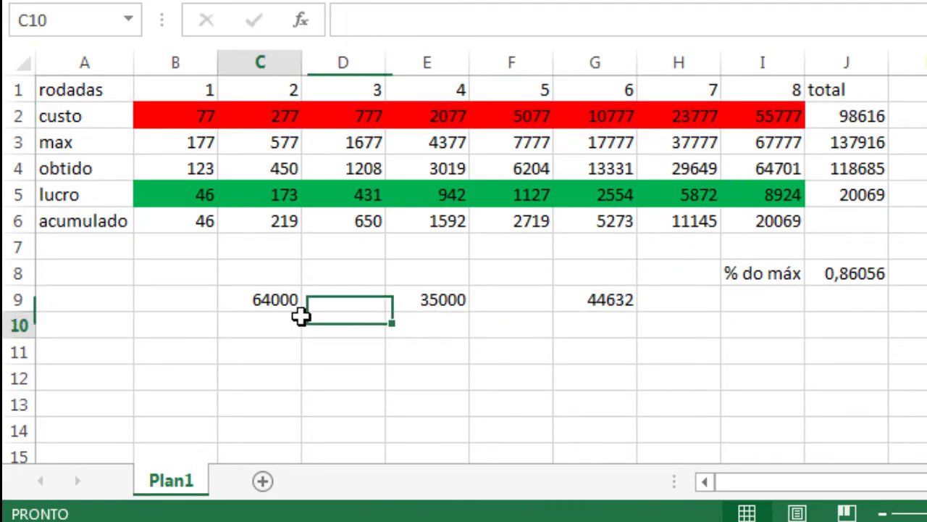
pyautogui.click(270, 304)
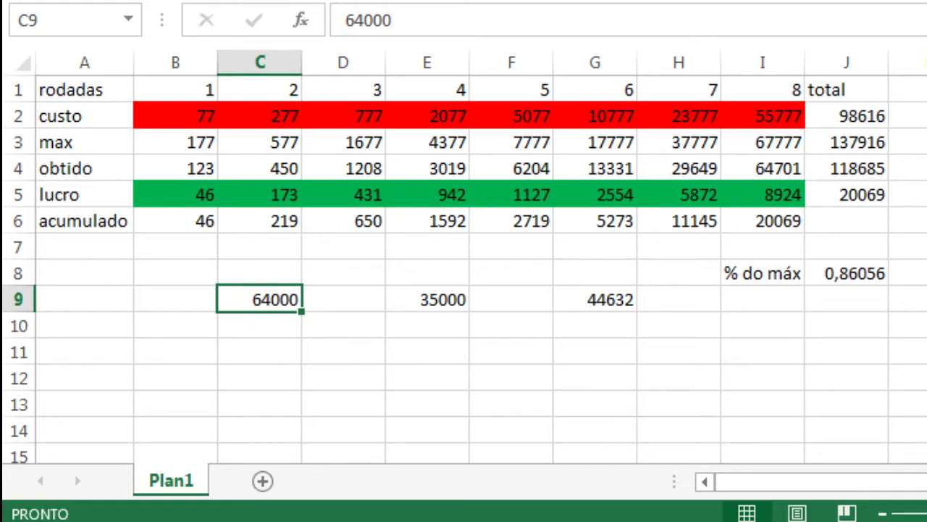
# Highlight the 35000 value in E9, and compare it with the diamonds still needed for round 8 in G9.
pyautogui.click(459, 304)
pyautogui.moveTo(428, 27); pyautogui.dragTo(325, 31)
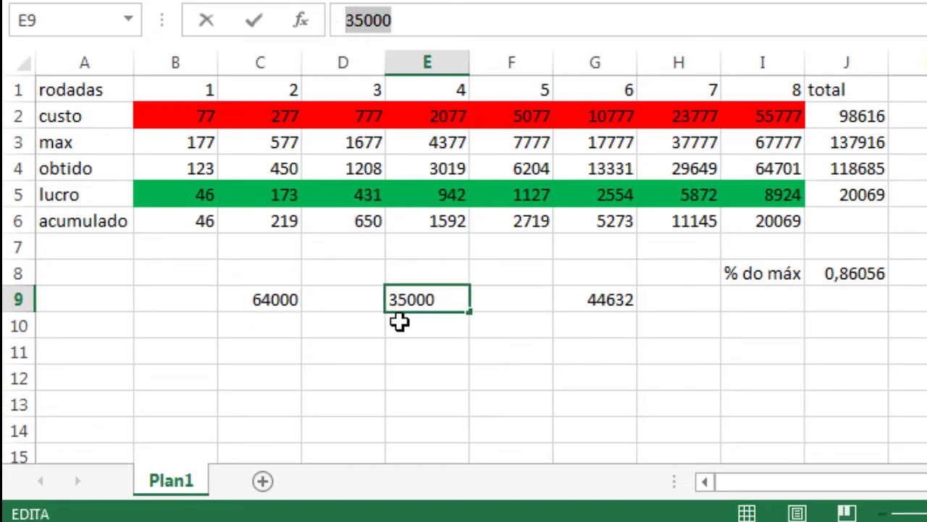
pyautogui.press('Return')
pyautogui.press('Up')
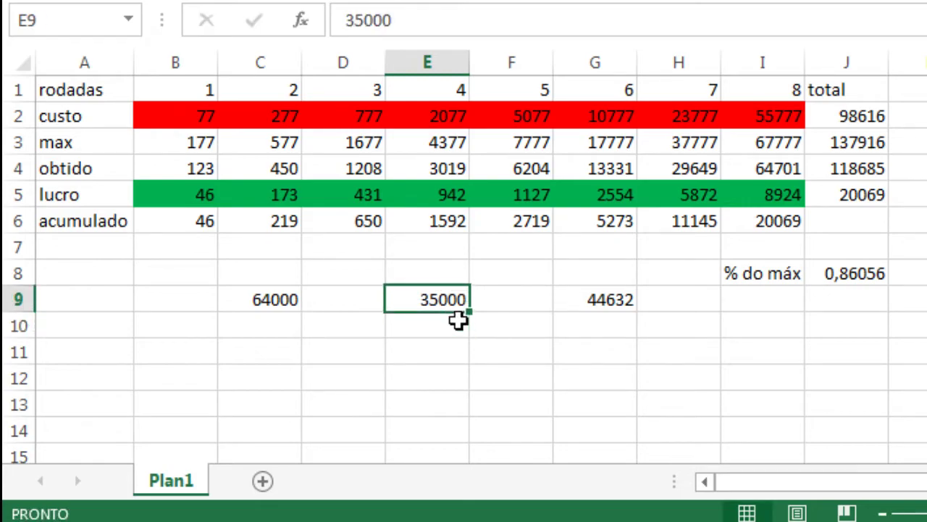
pyautogui.click(587, 310)
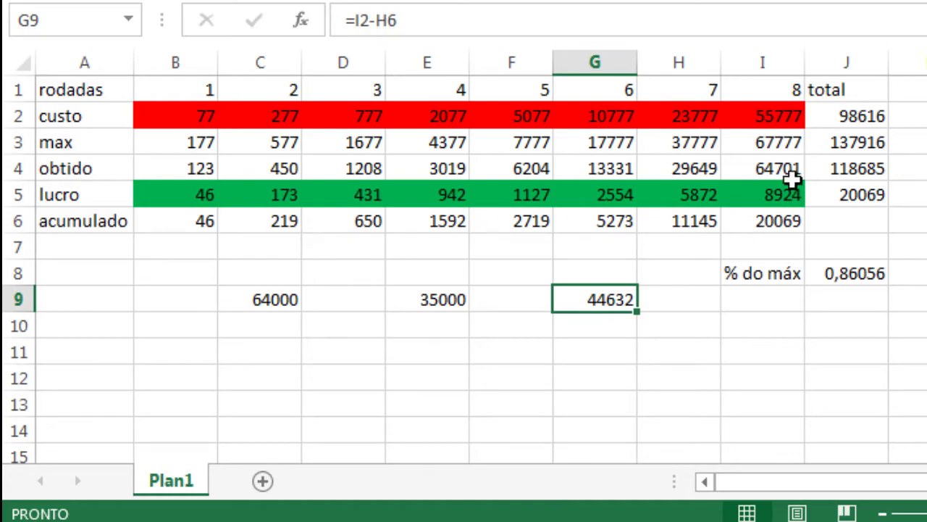
# Open the 35000 value in E9 for editing and confirm it as entered.
pyautogui.click(394, 305)
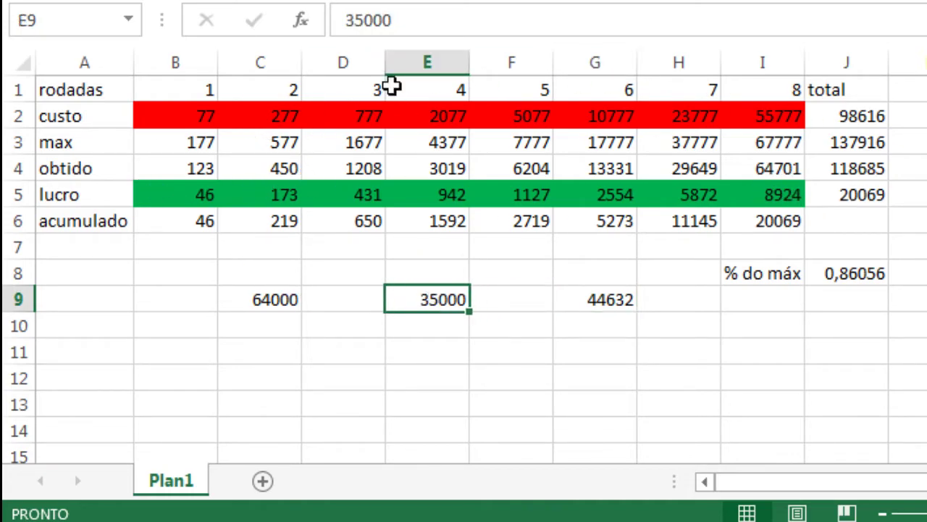
pyautogui.click(430, 29)
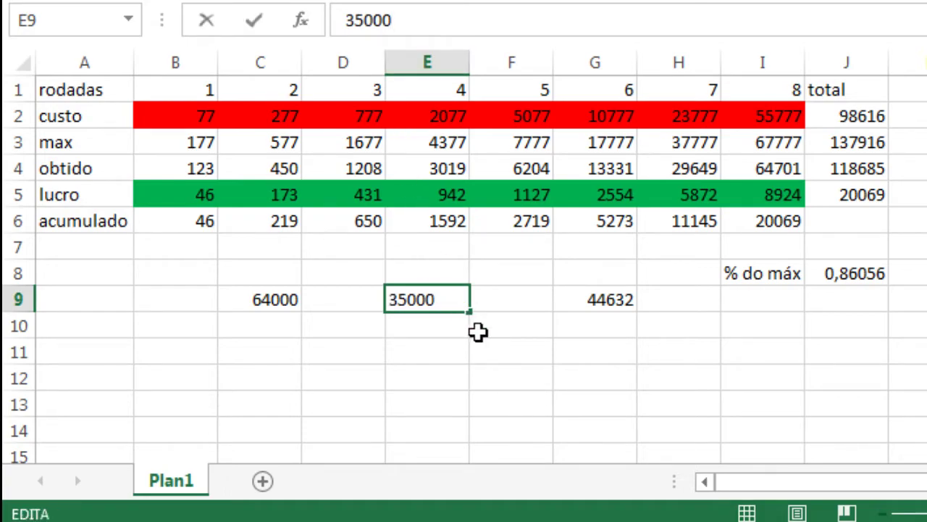
pyautogui.press('Return')
pyautogui.press('Up')
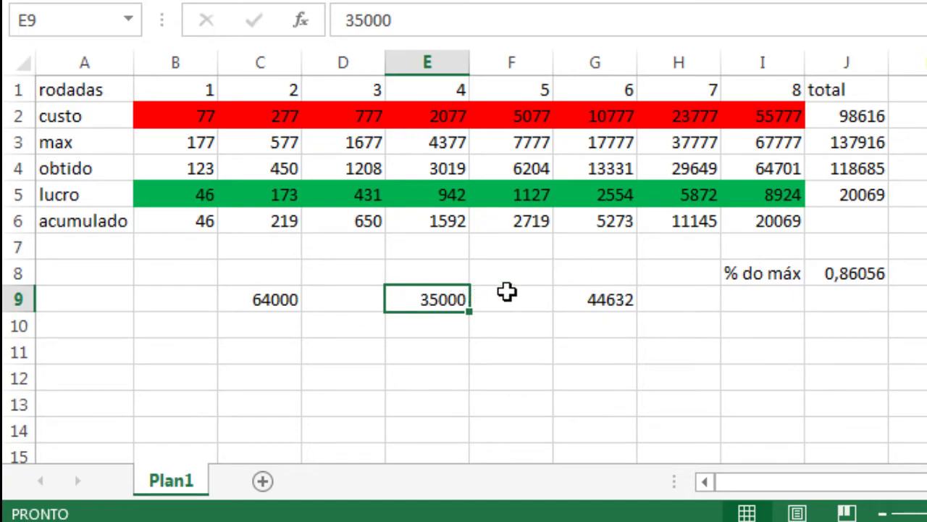
# Compare the 64000 value in C9 with round 8's maximum and obtained diamonds in I3 and I4.
pyautogui.click(529, 346)
pyautogui.click(279, 301)
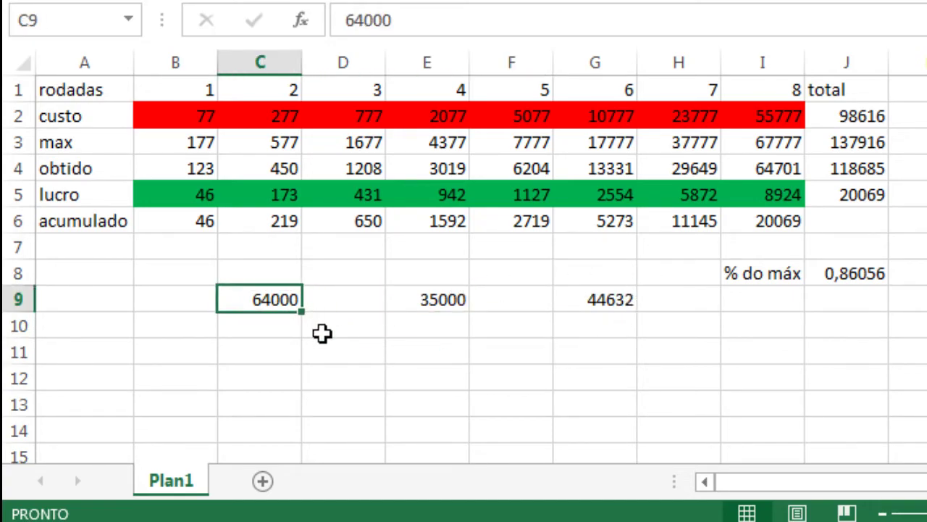
pyautogui.click(309, 347)
pyautogui.click(286, 308)
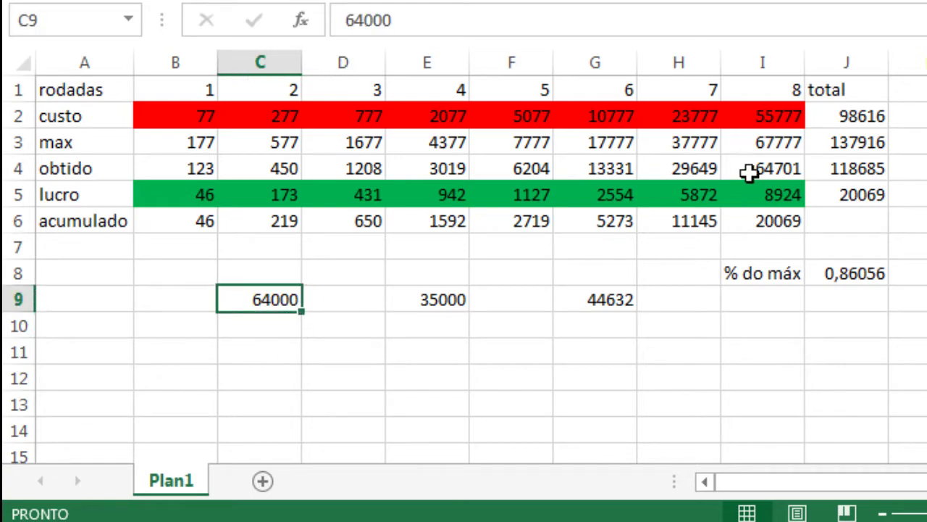
pyautogui.click(791, 142)
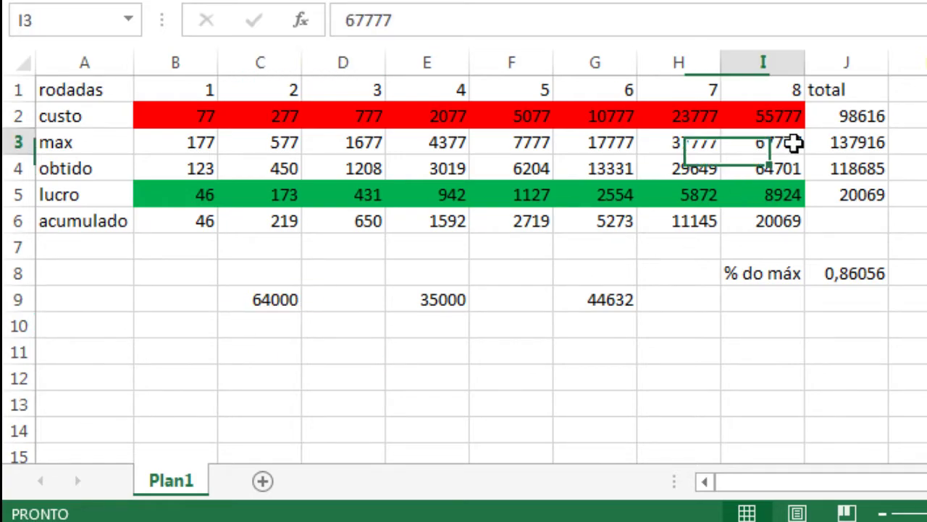
pyautogui.click(764, 171)
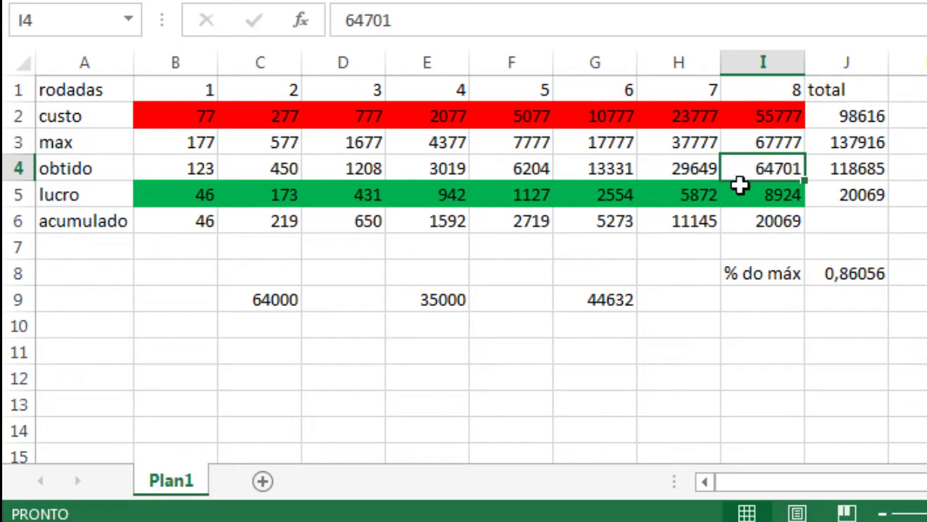
pyautogui.click(288, 304)
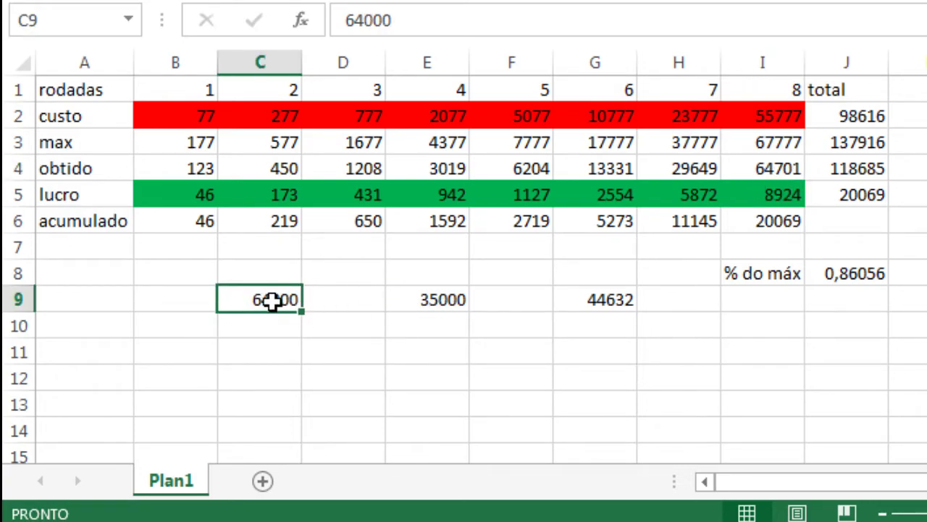
# Compare the example diamond amounts in E9 and C9 by highlighting each one.
pyautogui.click(418, 304)
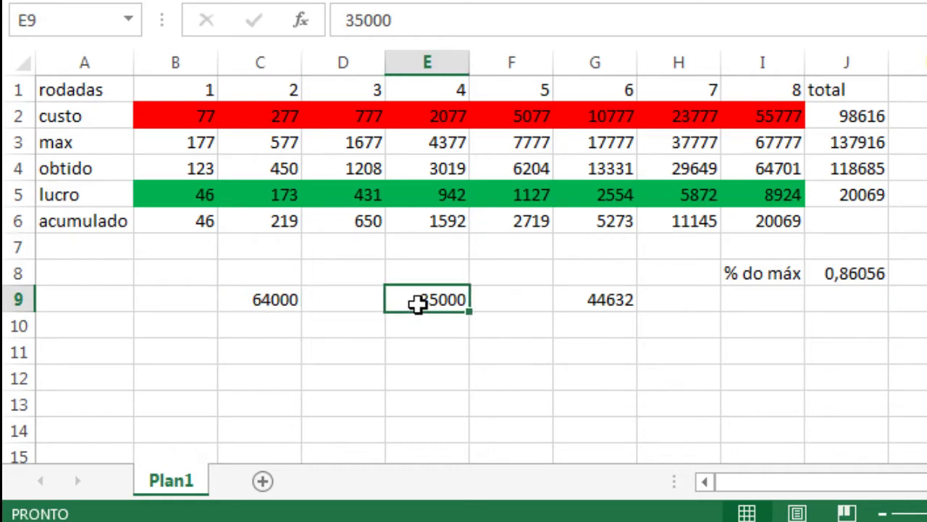
pyautogui.click(262, 301)
pyautogui.click(442, 327)
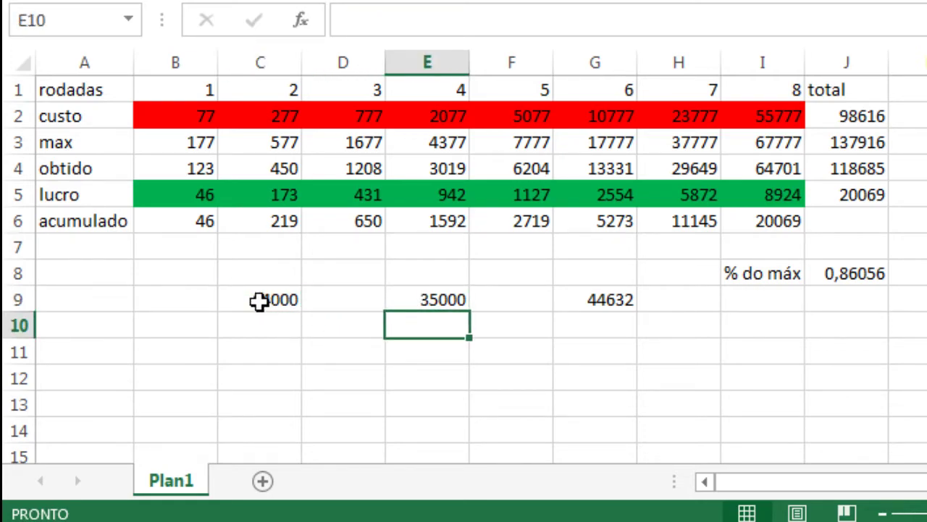
pyautogui.click(263, 301)
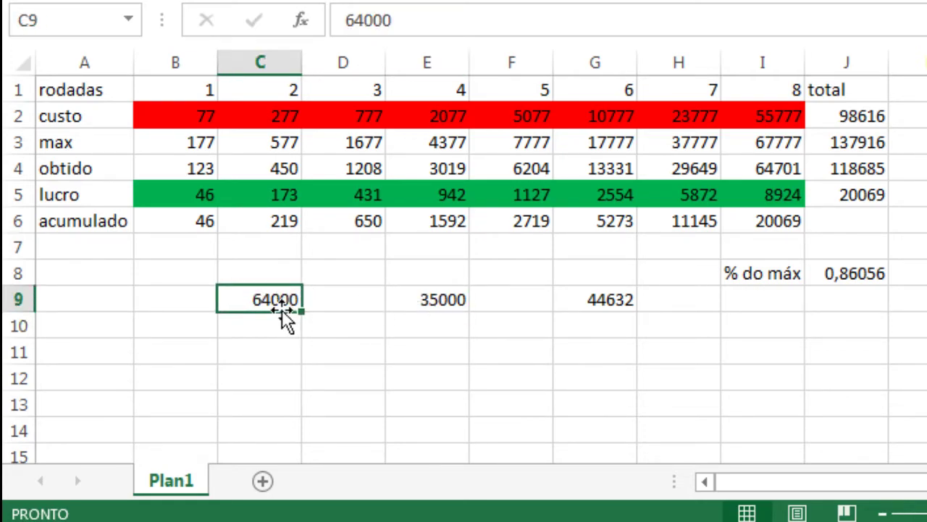
# Highlight the block around all three row 9 amounts, from C8 to G10, and review the values together.
pyautogui.moveTo(607, 268); pyautogui.dragTo(263, 325)
pyautogui.click(430, 319)
pyautogui.click(604, 332)
pyautogui.keyDown('shift'); pyautogui.click(274, 273); pyautogui.keyUp('shift')
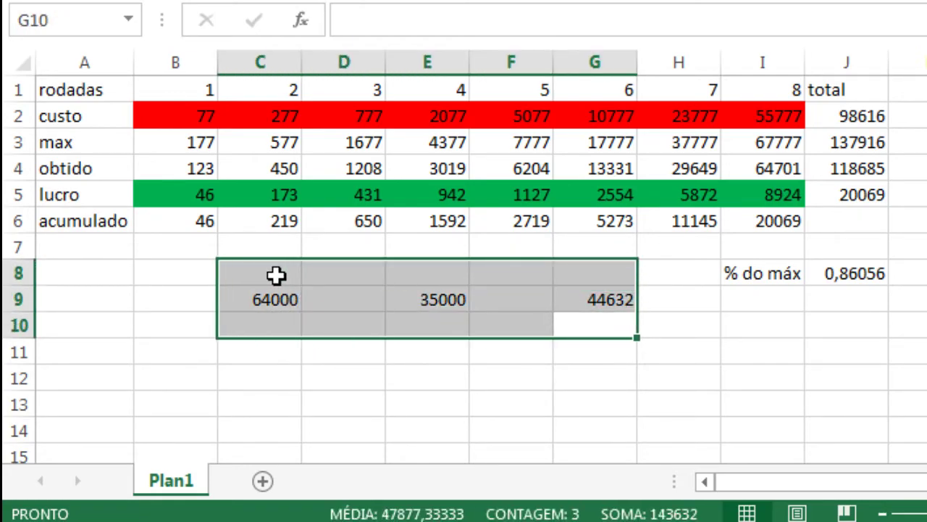
pyautogui.moveTo(275, 275); pyautogui.dragTo(595, 319)
pyautogui.click(272, 300)
pyautogui.moveTo(430, 300); pyautogui.dragTo(248, 300)
pyautogui.moveTo(305, 261); pyautogui.dragTo(538, 343)
pyautogui.click(594, 376)
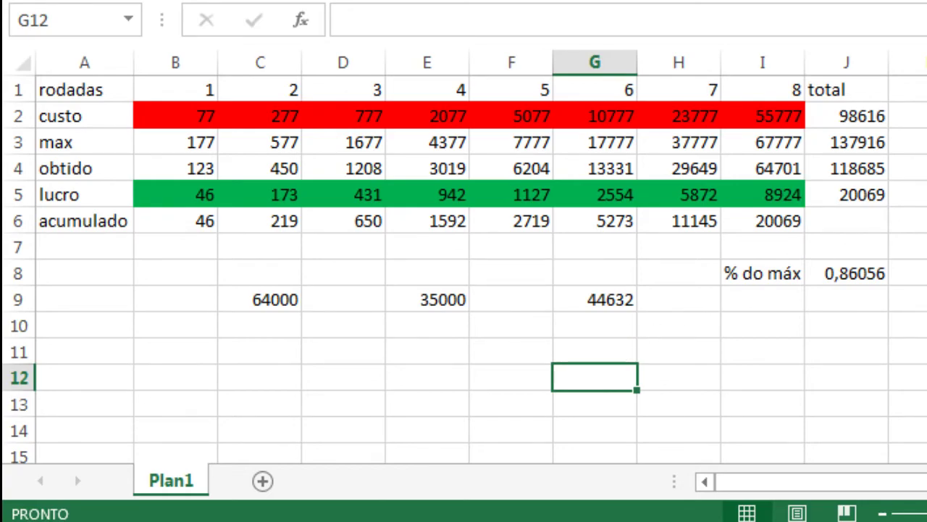
# Clear the example amounts and the cost difference from C9:G9, and highlight round 8's accumulated profit in I6.
pyautogui.moveTo(594, 274); pyautogui.dragTo(260, 300)
pyautogui.press('Delete')
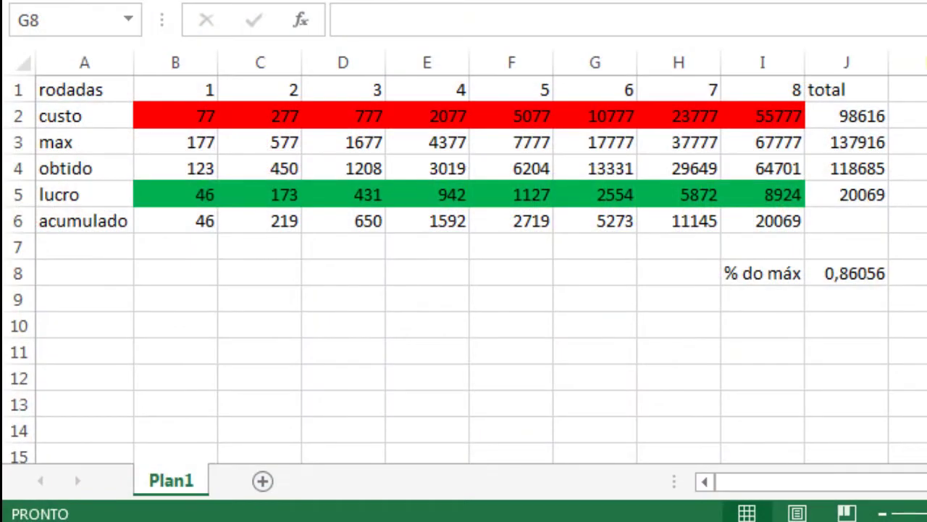
pyautogui.click(834, 232)
pyautogui.click(783, 228)
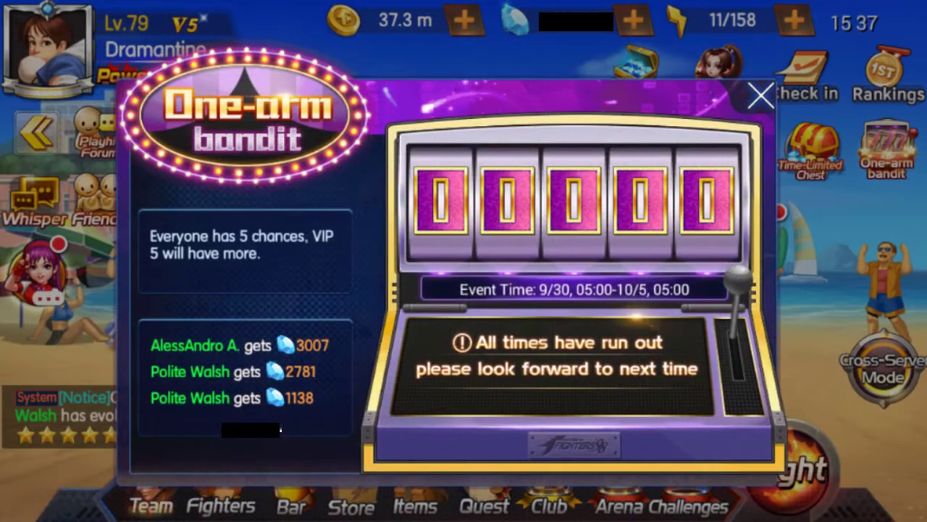
# In the game, close the One-arm bandit event, view the diamond packs in the Recharge store, and return to the home screen.
pyautogui.click(762, 91)
pyautogui.click(647, 83)
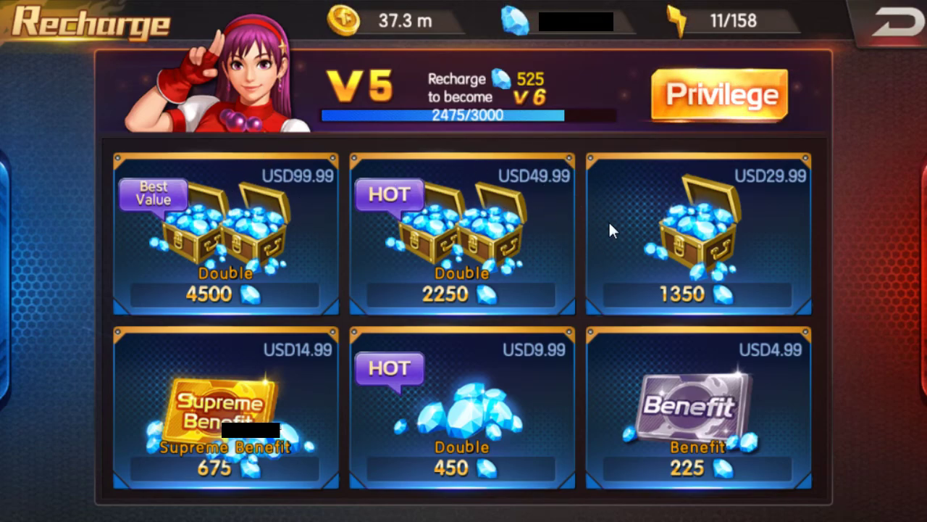
pyautogui.click(877, 39)
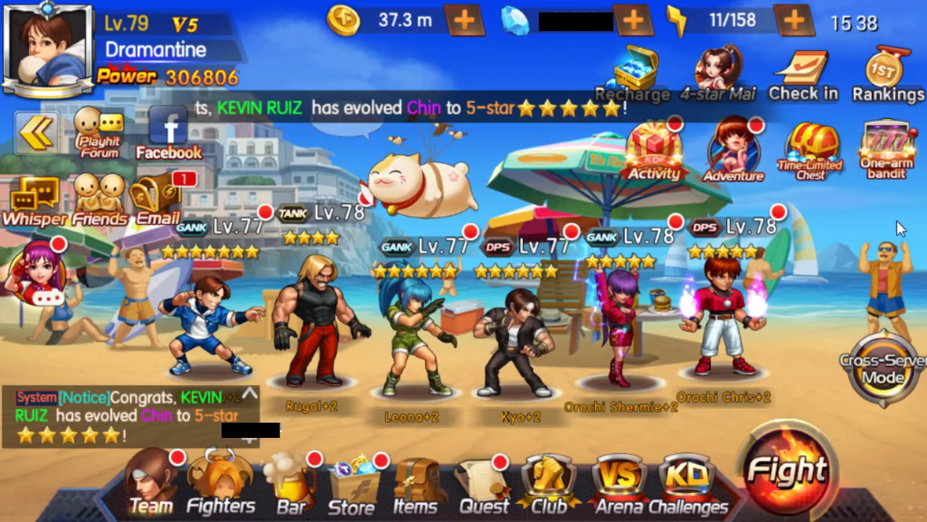
# Review the One-arm bandit event window, close it, and reopen the Recharge store's diamond packs.
pyautogui.click(889, 157)
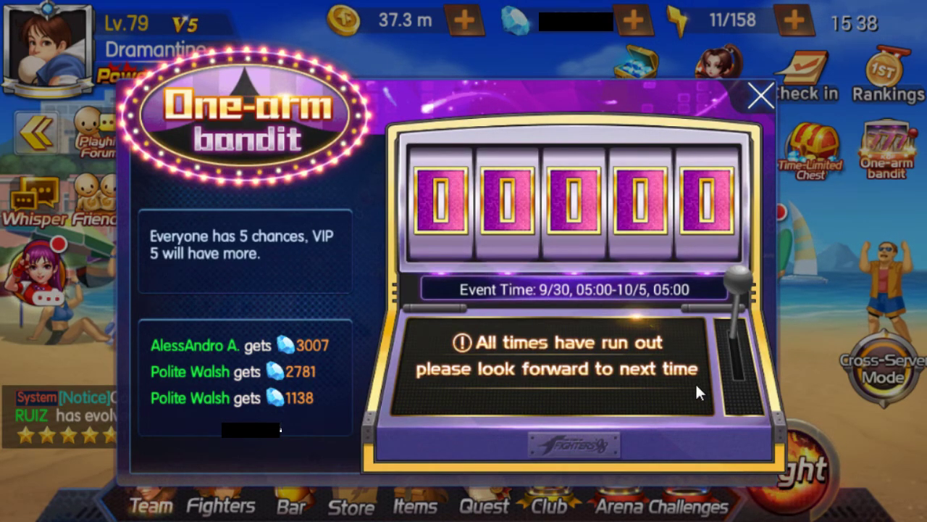
pyautogui.click(760, 96)
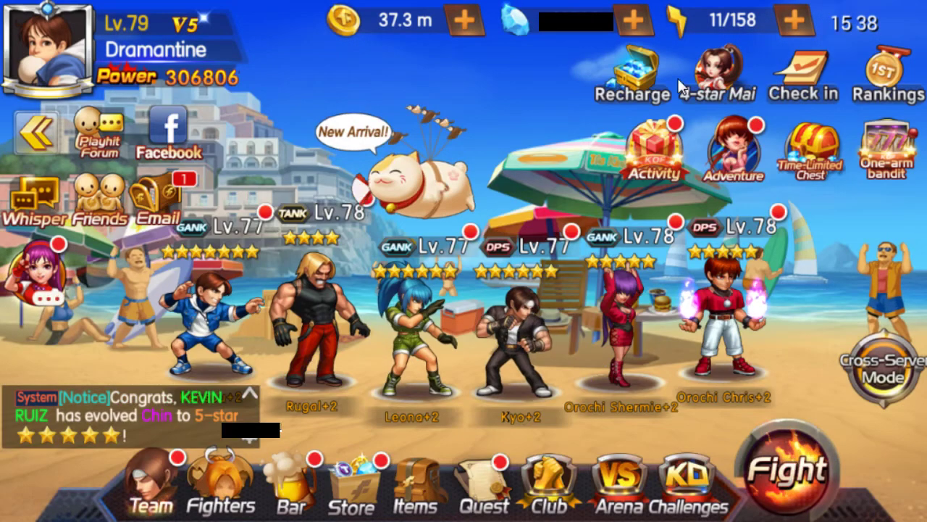
pyautogui.click(416, 192)
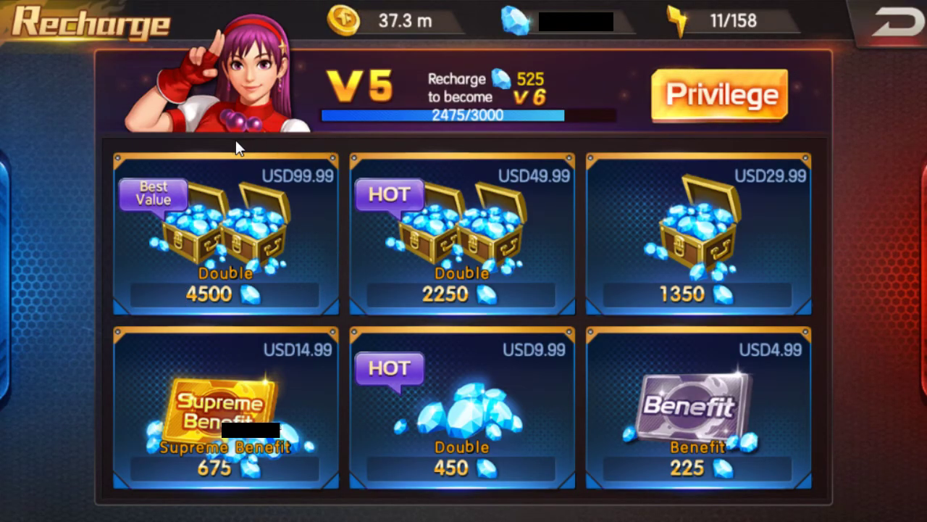